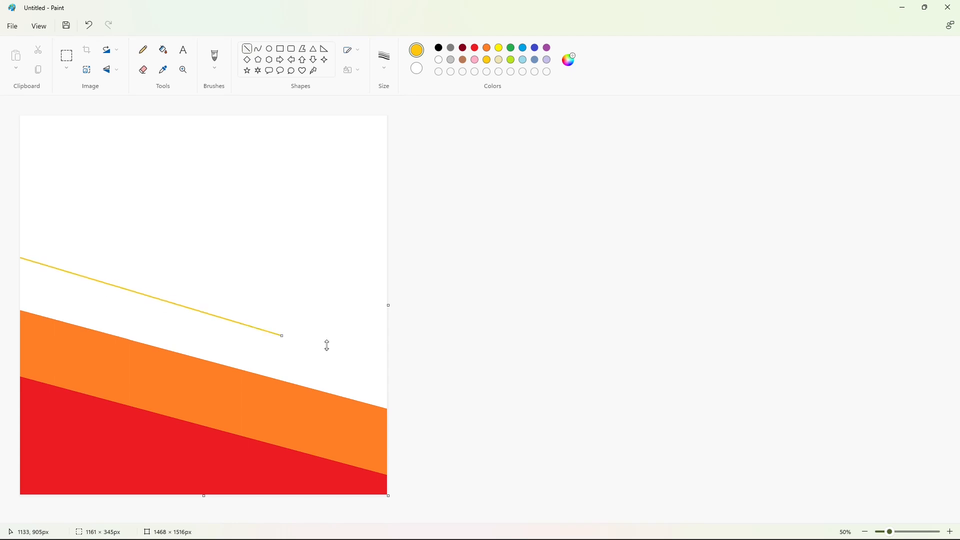
Fill the white band above the orange stripe with gold and the remaining upper area with yellow.
click(163, 50)
click(250, 345)
click(499, 48)
click(294, 207)
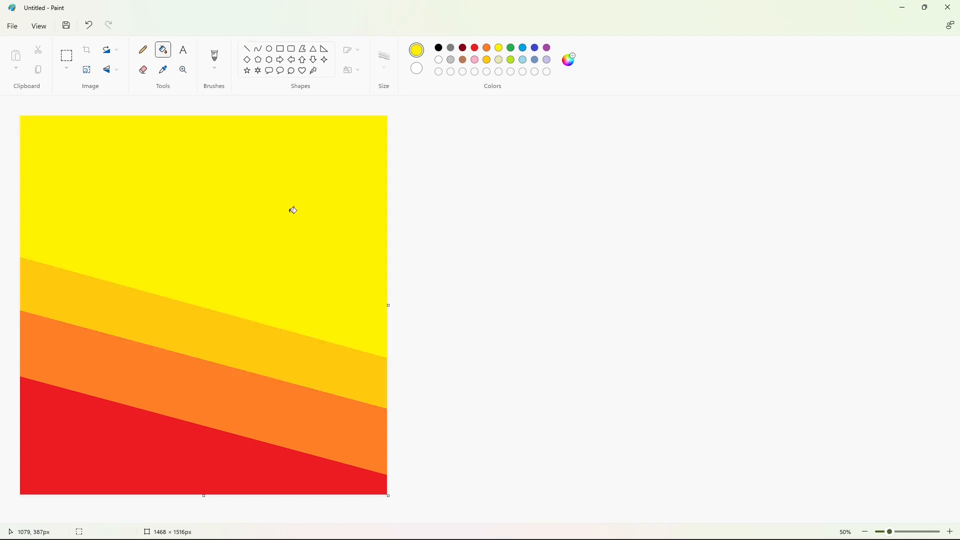
Shrink the image to a one-pixel-wide strip by resizing it horizontally to 1 percent twice, with vertical at 100.
click(87, 70)
text(1)
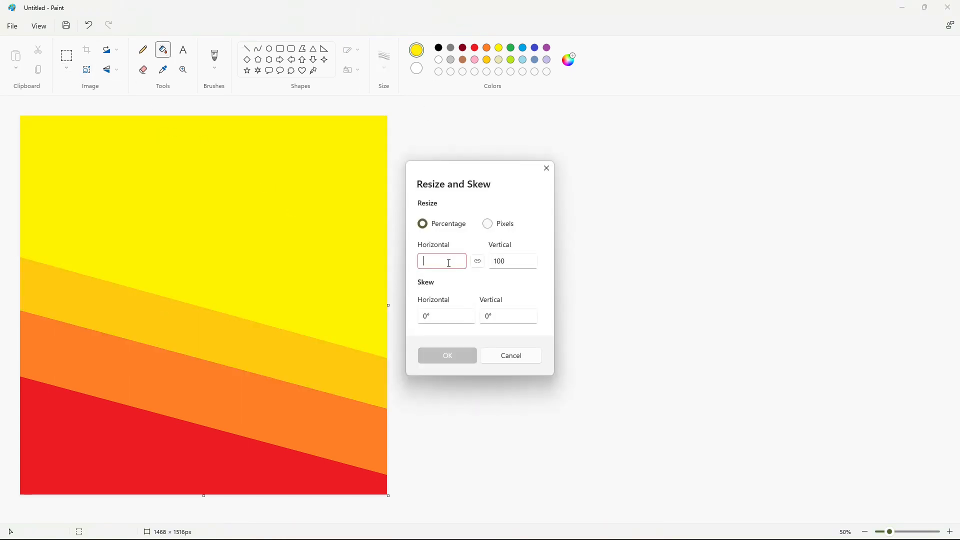
click(471, 355)
click(90, 74)
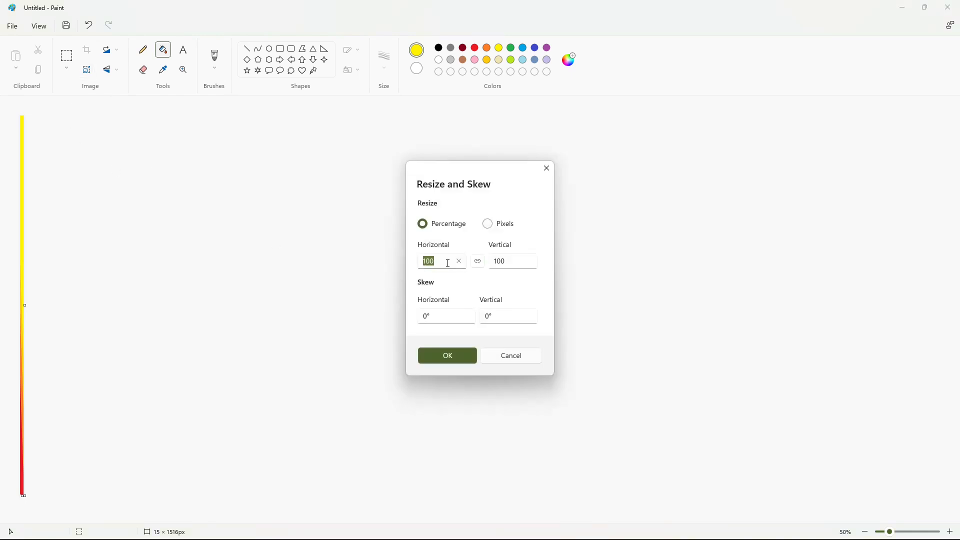
text(1)
click(461, 359)
Widen the one-pixel strip to 125 px by resizing it horizontally to 500 percent three times, with vertical at 100.
click(92, 72)
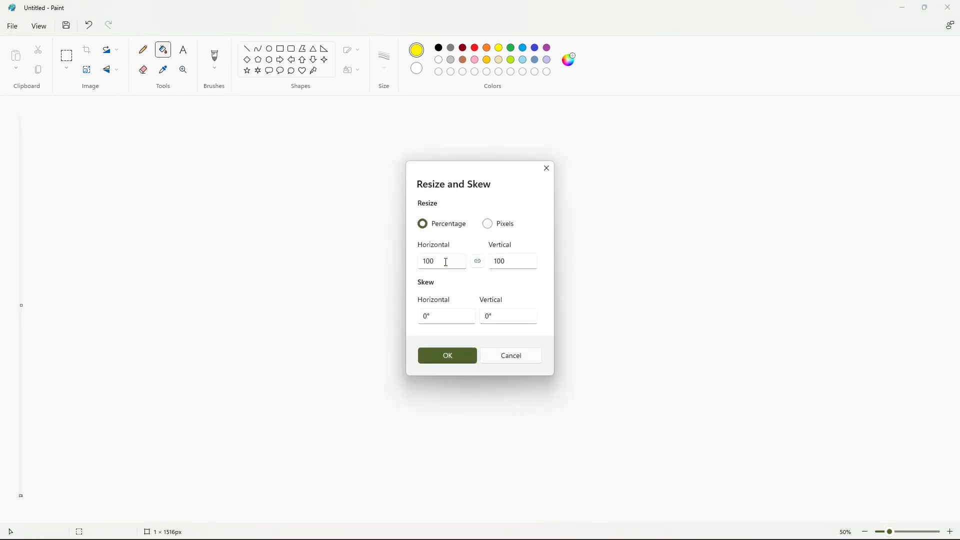
text(500)
click(444, 354)
click(90, 74)
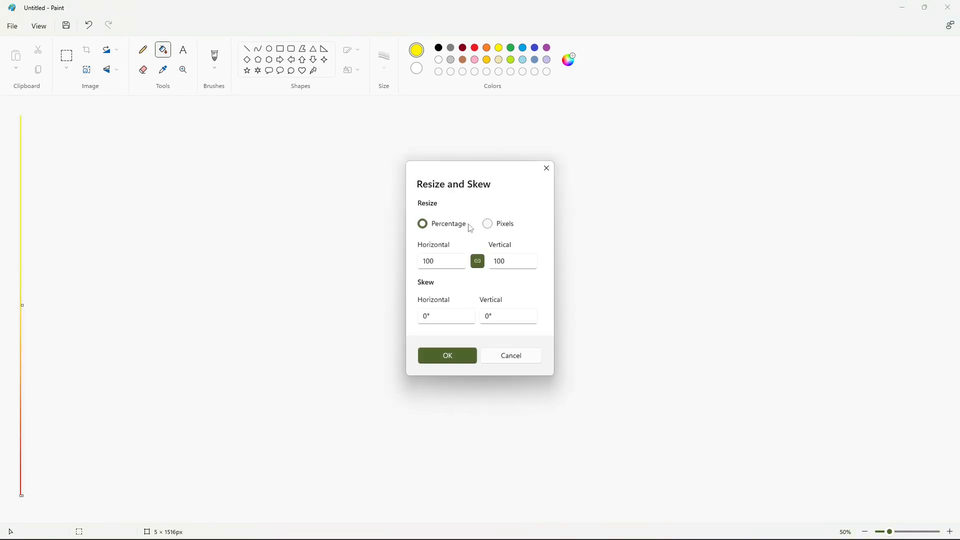
text(500)
click(445, 354)
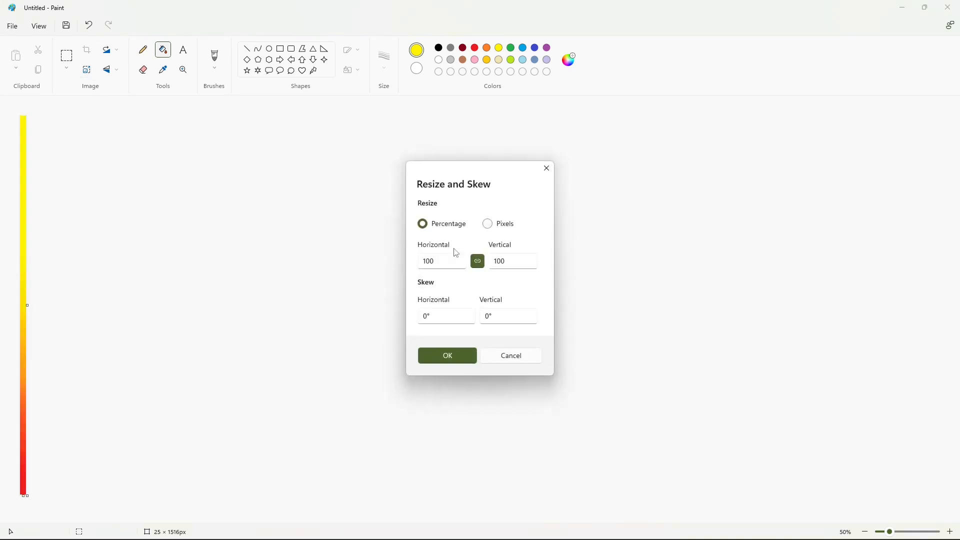
click(475, 261)
click(456, 262)
click(457, 261)
text(500)
click(451, 358)
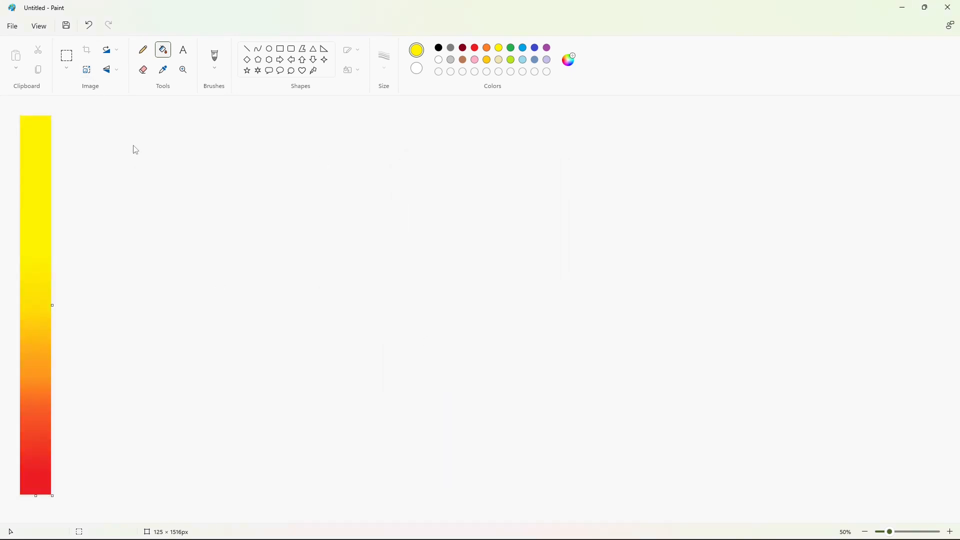
Widen the gradient strip to 3125 px with two more horizontal resizes to 500 percent, aspect ratio unlocked and vertical at 100.
click(98, 71)
click(476, 259)
double_click(456, 259)
key(BackSpace)
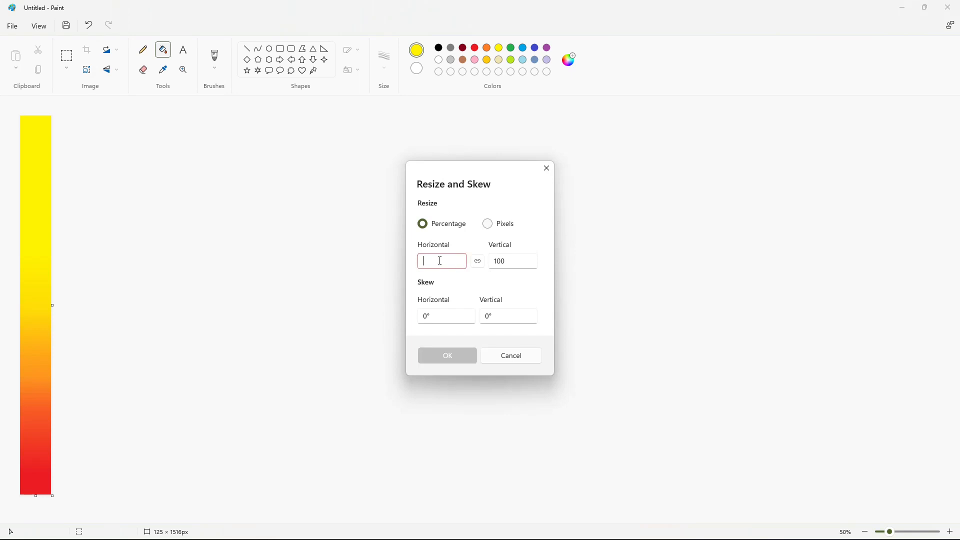
text(500)
click(464, 354)
click(87, 70)
click(478, 261)
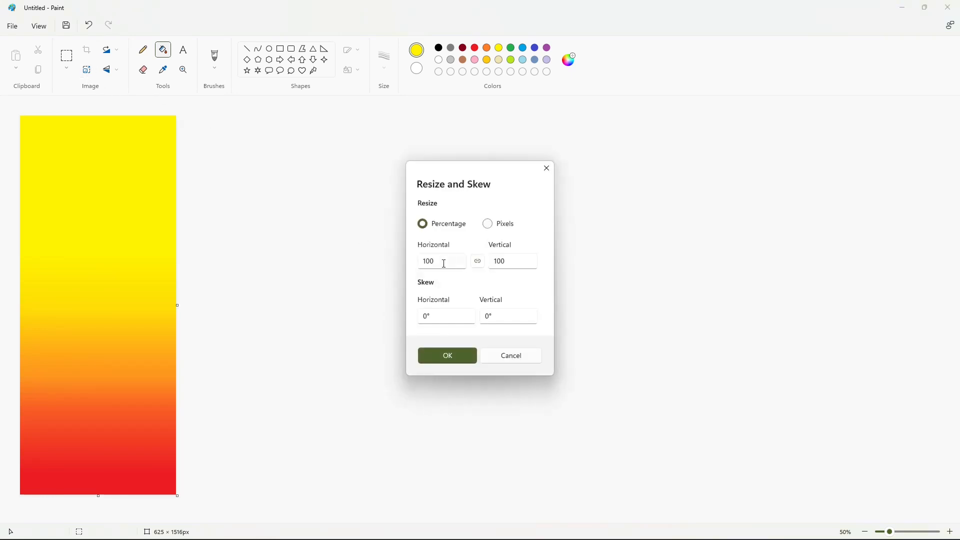
double_click(445, 261)
key(BackSpace)
text(500)
click(468, 355)
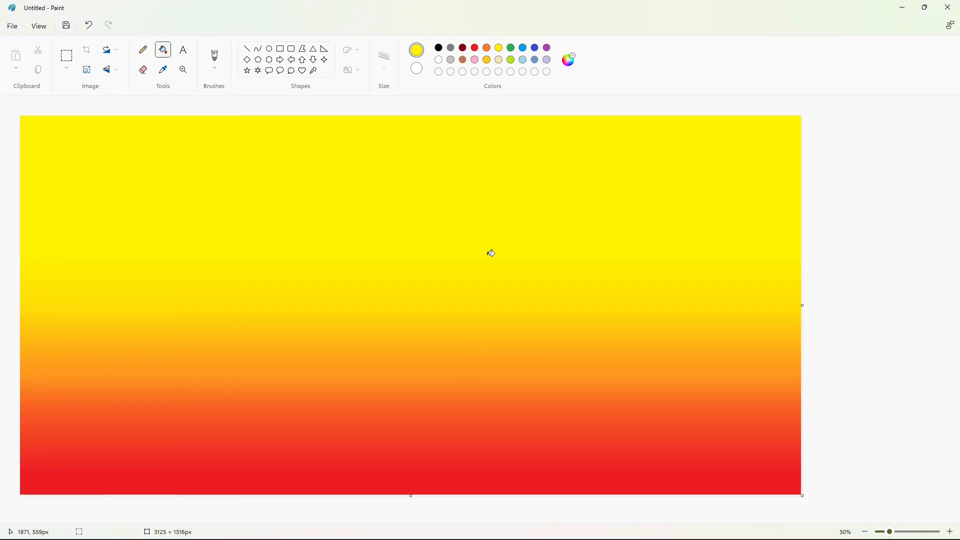
Extend the canvas beyond the gradient's right edge to 7004 × 1516 px.
click(866, 531)
drag(414, 212, 894, 487)
click(950, 531)
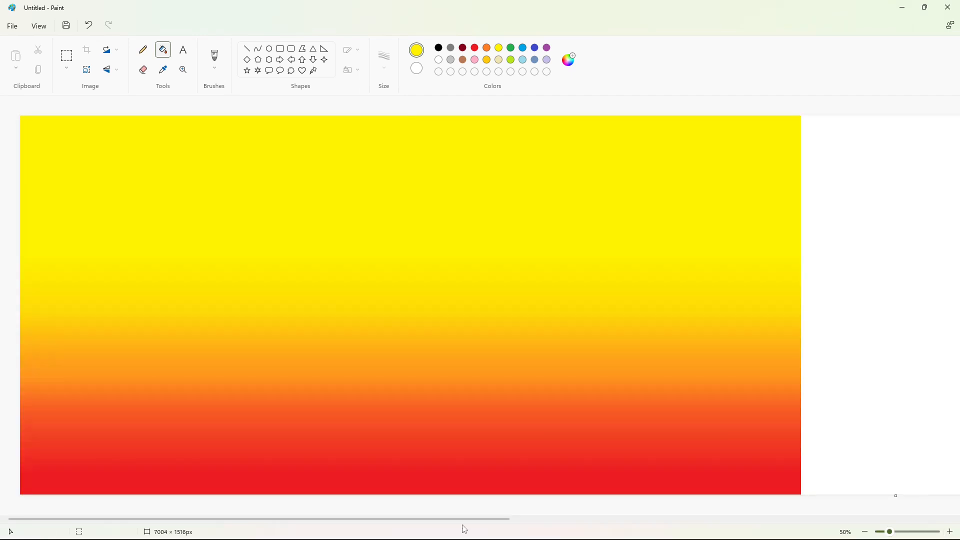
scroll(540, 375, right, 10)
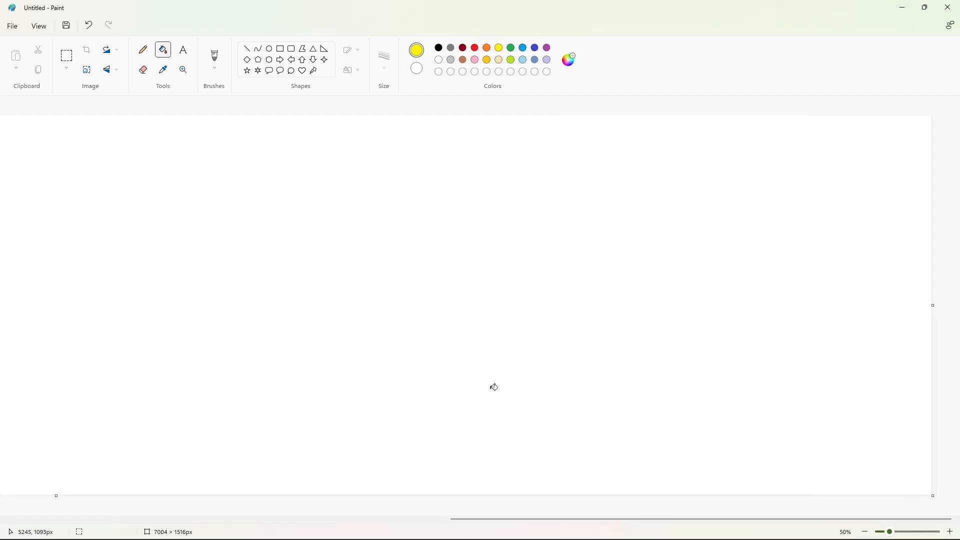
Outline the crossbar of a block letter T in black on the blank canvas, leaving its underside open for the stem.
click(248, 51)
click(440, 48)
click(258, 48)
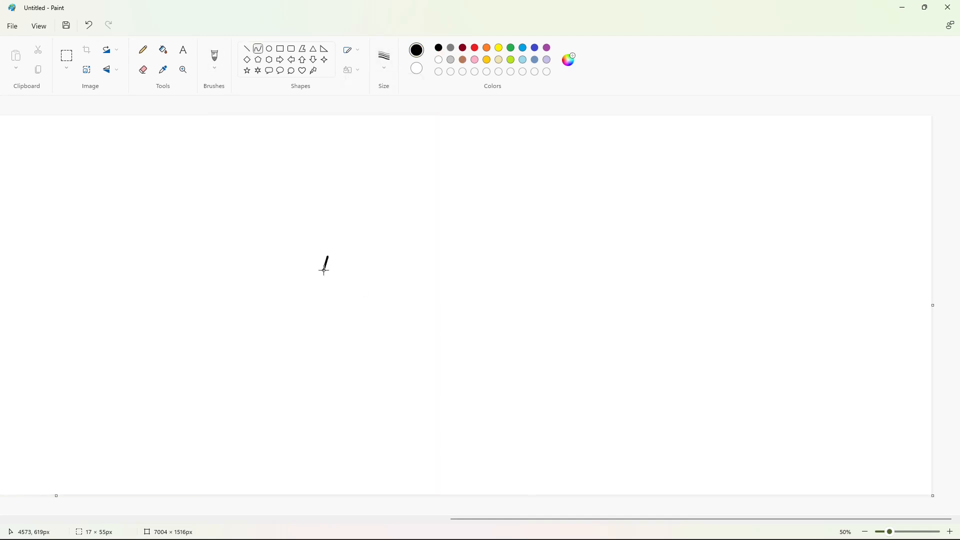
drag(323, 270, 324, 270)
key(ctrl+z)
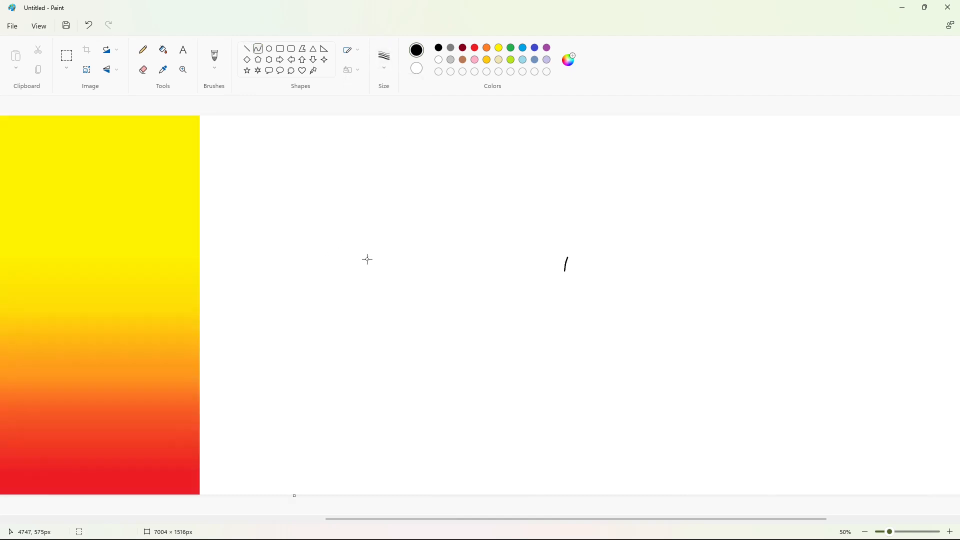
mouse_move(330, 258)
mouse_down()
mouse_move(393, 256)
mouse_move(388, 271)
mouse_up()
click(358, 258)
click(373, 257)
click(418, 240)
click(247, 49)
click(456, 257)
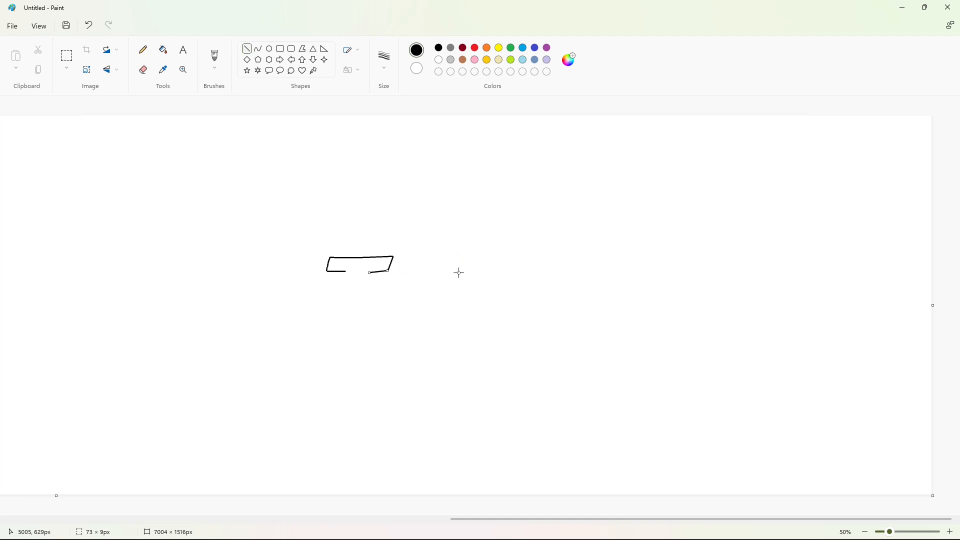
Draw the curved left side of the T's stem and try a first version of its right side.
click(258, 48)
drag(345, 273, 345, 308)
click(344, 288)
drag(371, 272, 371, 306)
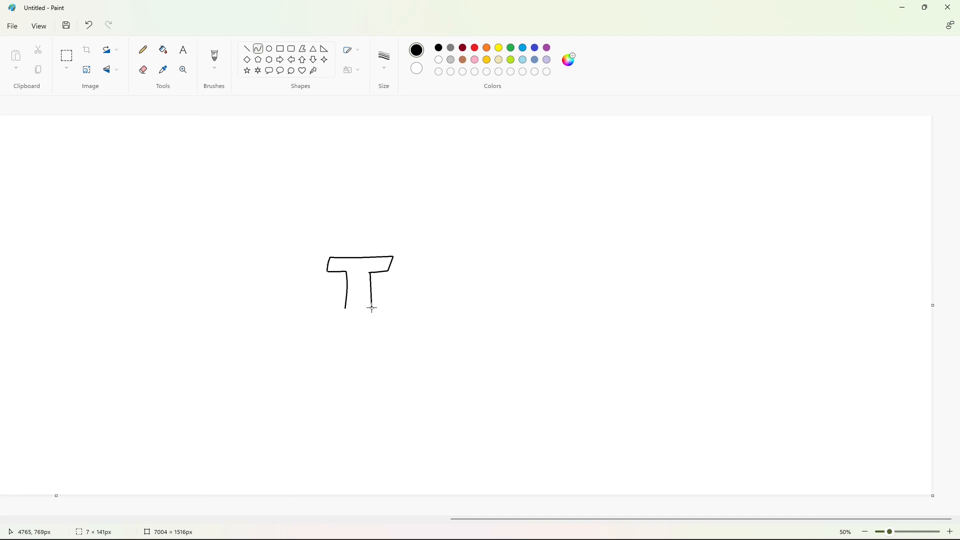
click(428, 287)
click(247, 49)
key(ctrl+z)
Draw the T stem's curved right side and straight base to close the letter's outline.
click(258, 48)
drag(372, 273, 372, 310)
click(370, 300)
click(247, 49)
click(426, 298)
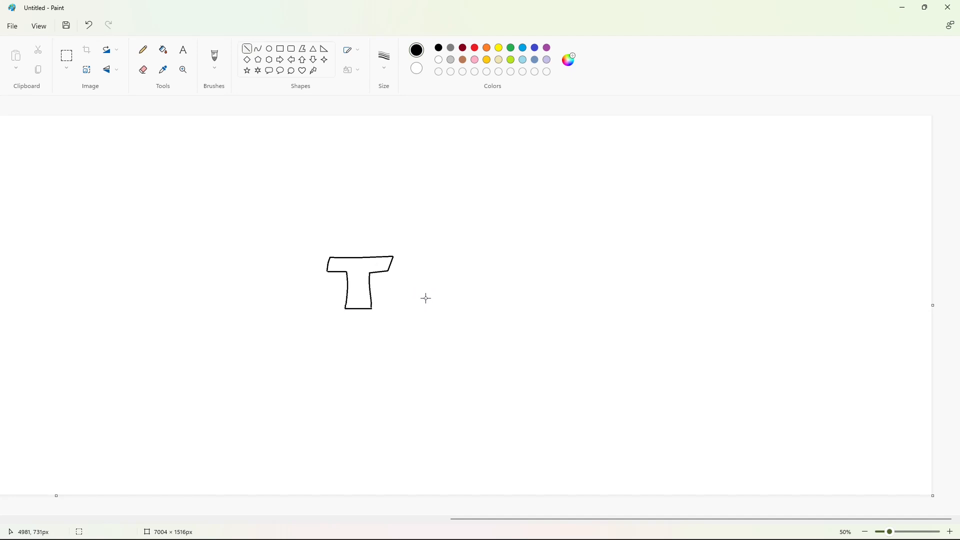
click(949, 531)
drag(562, 518, 652, 519)
scroll(359, 371, down, 5)
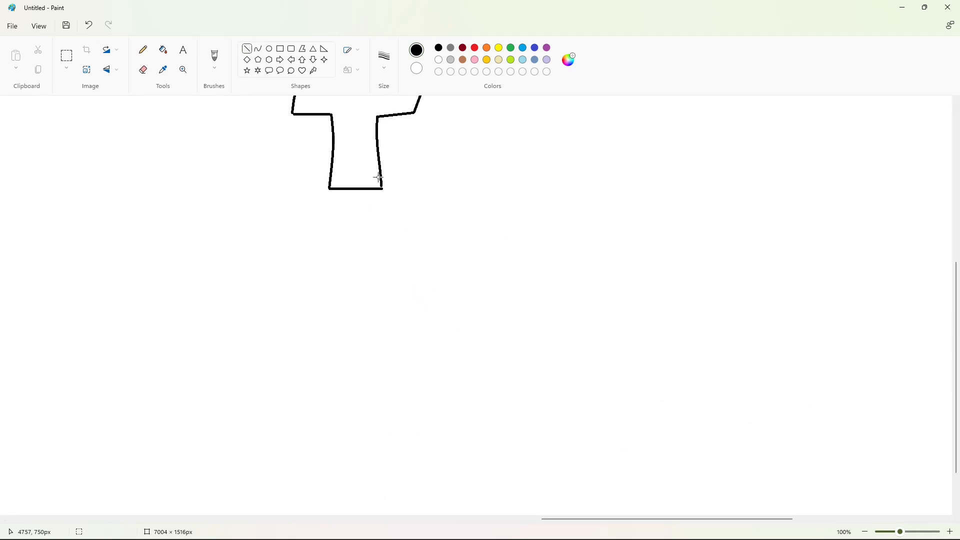
click(865, 531)
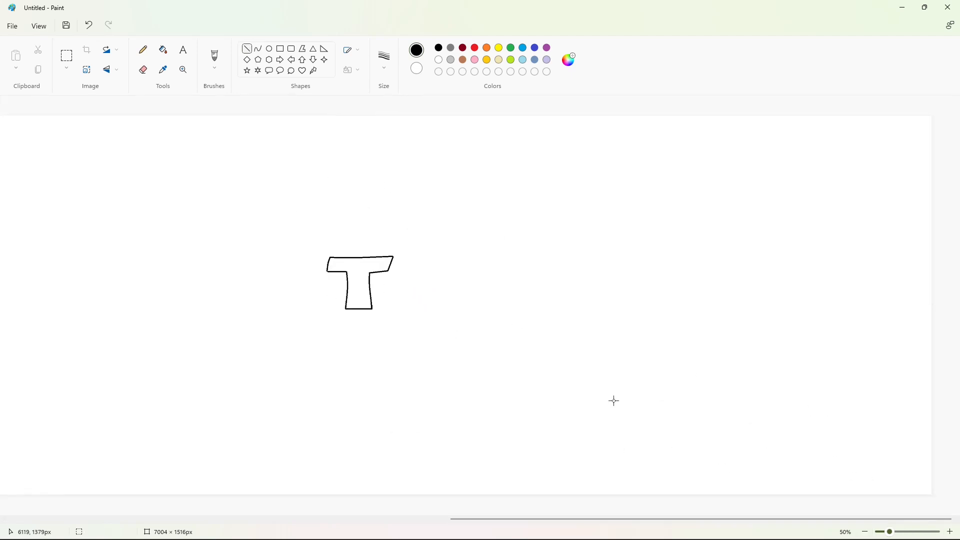
Draw the left edge of an H beside the T, then add a purple guide line below and another above the letters.
click(258, 49)
drag(401, 257, 402, 309)
click(247, 49)
click(547, 48)
drag(332, 312, 591, 313)
key(ctrl+z)
drag(346, 316, 575, 313)
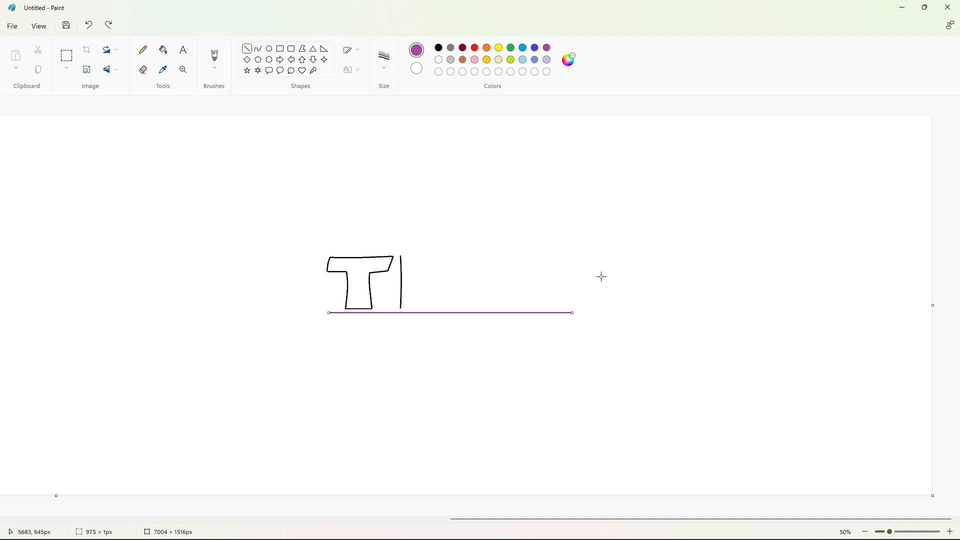
drag(320, 253, 577, 254)
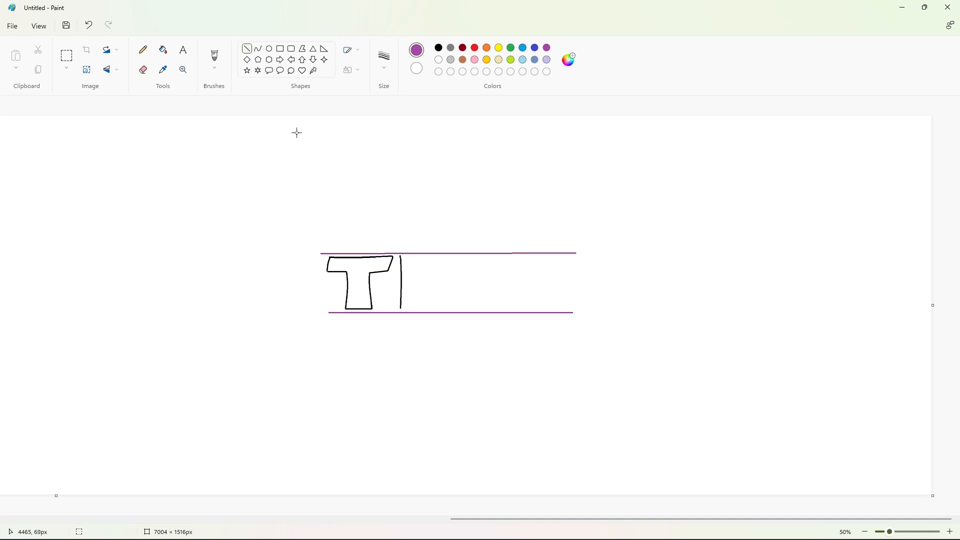
Outline the H's left stem in black with short top and bottom edges and the inner edge down to the crossbar.
click(438, 47)
drag(401, 256, 429, 257)
drag(426, 311, 427, 310)
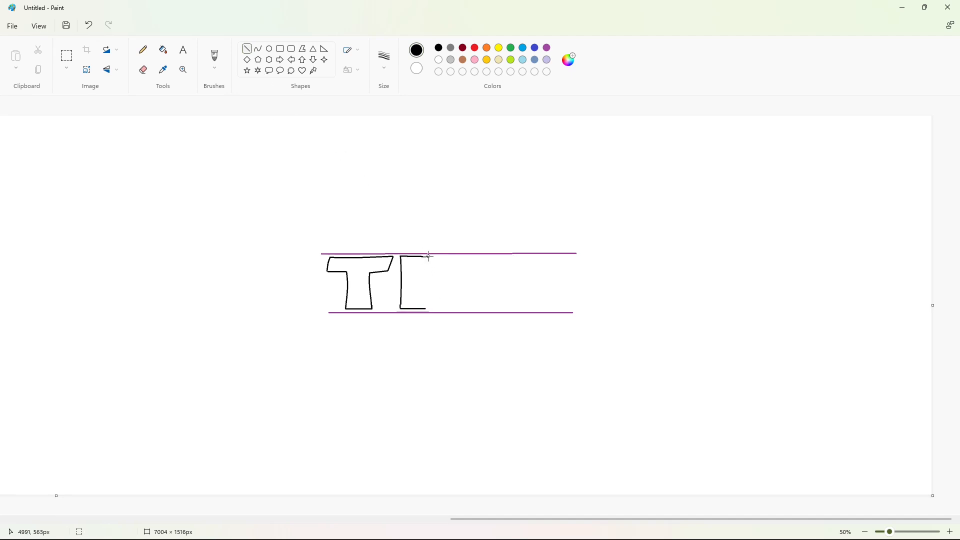
drag(427, 275, 429, 276)
click(523, 298)
key(ctrl+z)
click(502, 289)
Outline the H's crossbar and the inner, top and bottom edges of its right stem.
drag(453, 275, 453, 291)
drag(455, 258, 455, 258)
drag(453, 299, 454, 310)
drag(455, 257, 481, 258)
click(531, 265)
drag(453, 311, 480, 311)
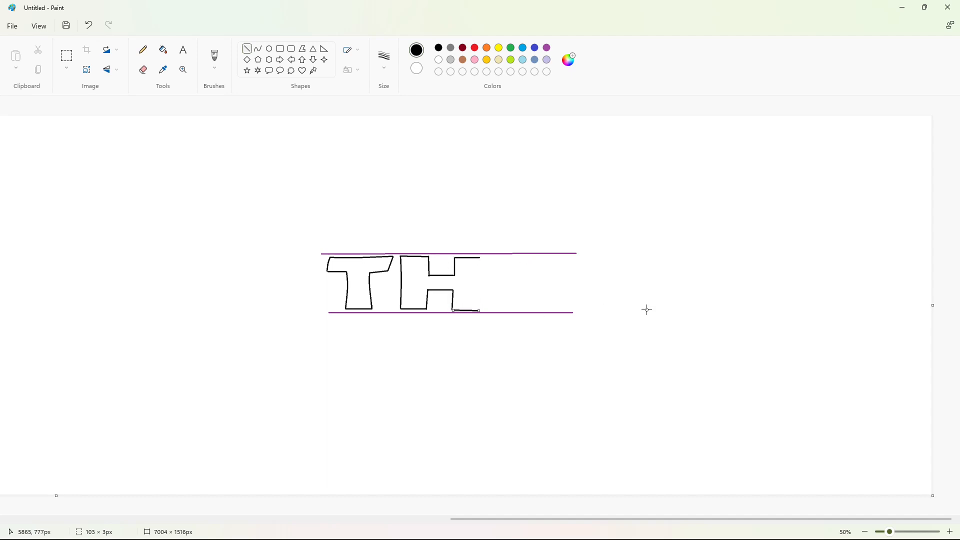
Close the H with a slightly curved right edge.
click(645, 309)
click(258, 49)
mouse_move(479, 257)
mouse_down()
mouse_move(479, 310)
mouse_move(477, 283)
mouse_move(489, 305)
mouse_up()
click(477, 284)
click(593, 301)
Draw the E's curved left edge, straight top edge, upper notch and the slanted ends of its upper and middle arms.
drag(489, 270, 492, 271)
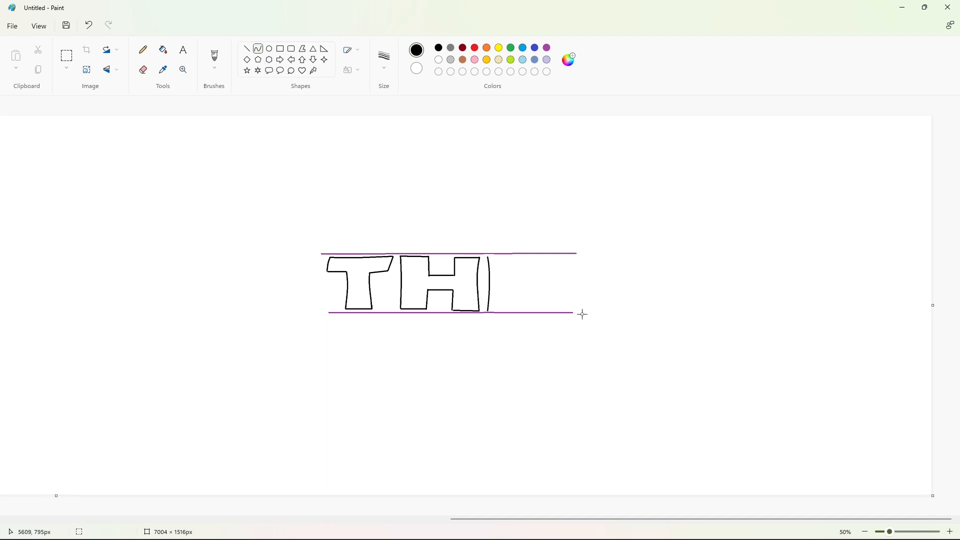
click(246, 49)
click(617, 292)
mouse_move(537, 257)
mouse_down()
mouse_move(542, 268)
mouse_move(515, 276)
mouse_move(540, 275)
mouse_move(541, 288)
mouse_up()
click(574, 265)
click(588, 268)
click(593, 273)
click(607, 281)
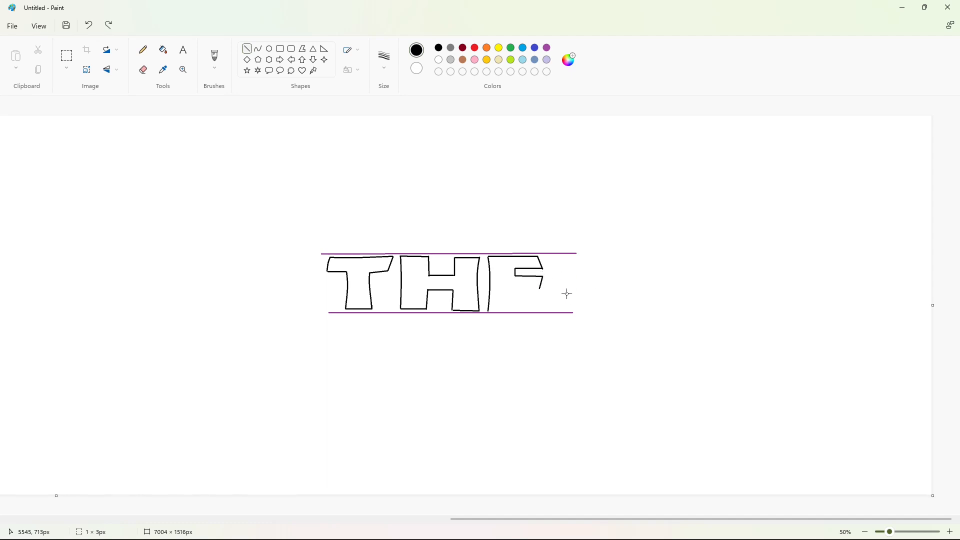
Draw the E's lower notch and lower arm, closing the letter with a slightly curved base.
mouse_move(541, 288)
mouse_down()
mouse_move(516, 289)
mouse_move(542, 297)
mouse_move(542, 310)
mouse_up()
click(601, 287)
click(595, 297)
click(590, 304)
click(258, 49)
click(600, 306)
Remove the purple guide lines by filling the background with purple and then with white.
click(163, 50)
click(546, 48)
click(530, 170)
click(438, 60)
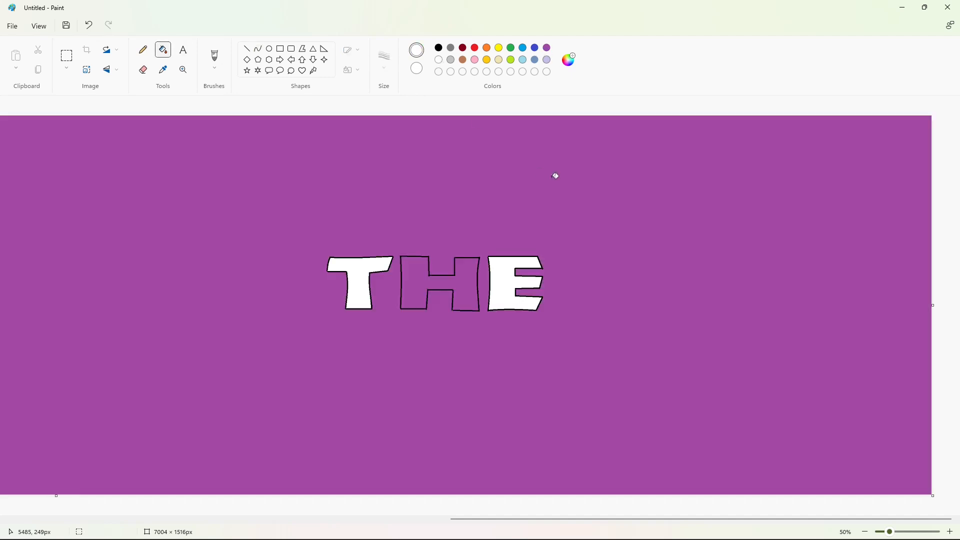
click(554, 176)
Close the small gap in the H's outline at the right end of the crossbar's upper edge with a short black line.
click(950, 531)
drag(549, 523, 649, 503)
click(246, 49)
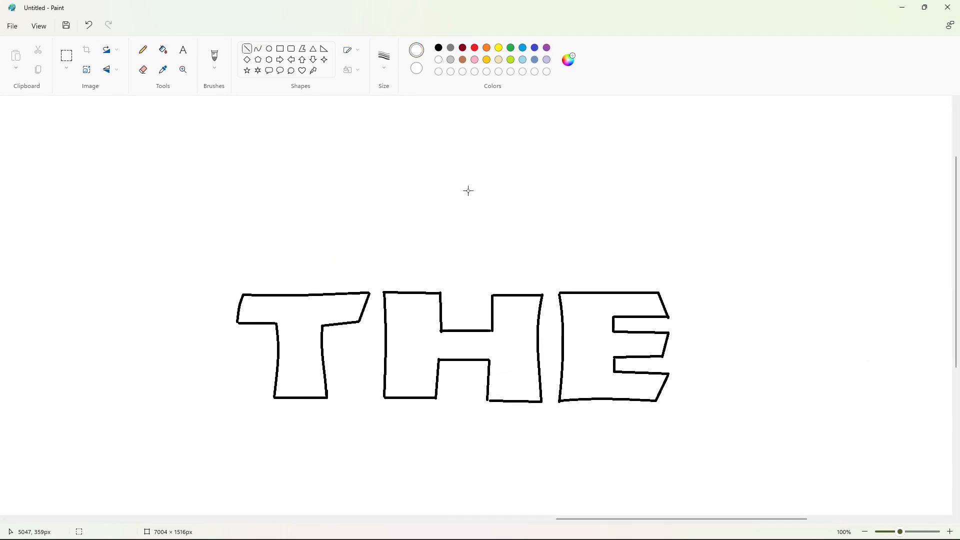
click(438, 48)
drag(494, 331, 489, 330)
scroll(694, 436, down, 1)
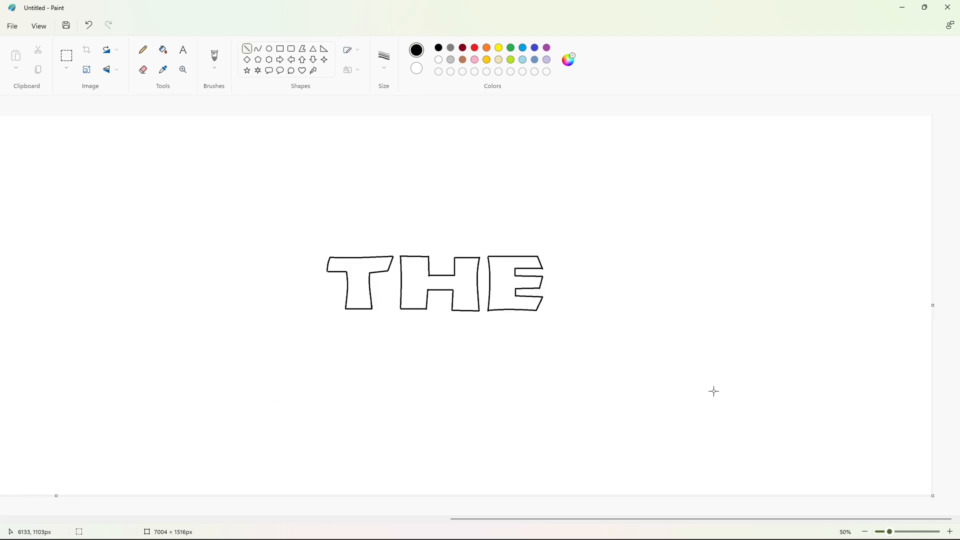
Start a large W below THE with a curved left edge, a top edge and the left side of its notch.
click(258, 49)
drag(162, 322, 195, 480)
click(257, 395)
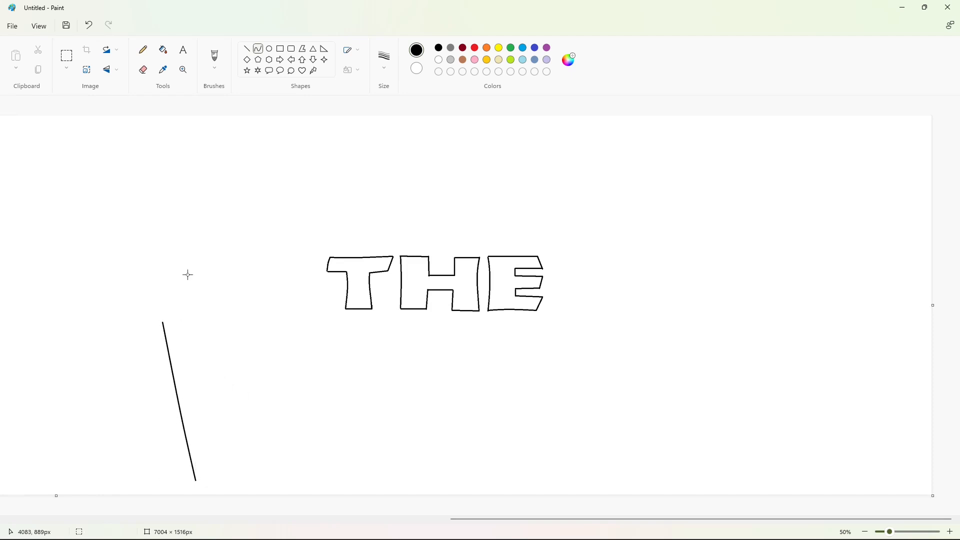
click(247, 48)
mouse_move(162, 323)
mouse_down()
mouse_move(234, 317)
mouse_move(243, 380)
mouse_move(276, 330)
mouse_move(314, 382)
mouse_up()
click(258, 49)
key(ctrl+z)
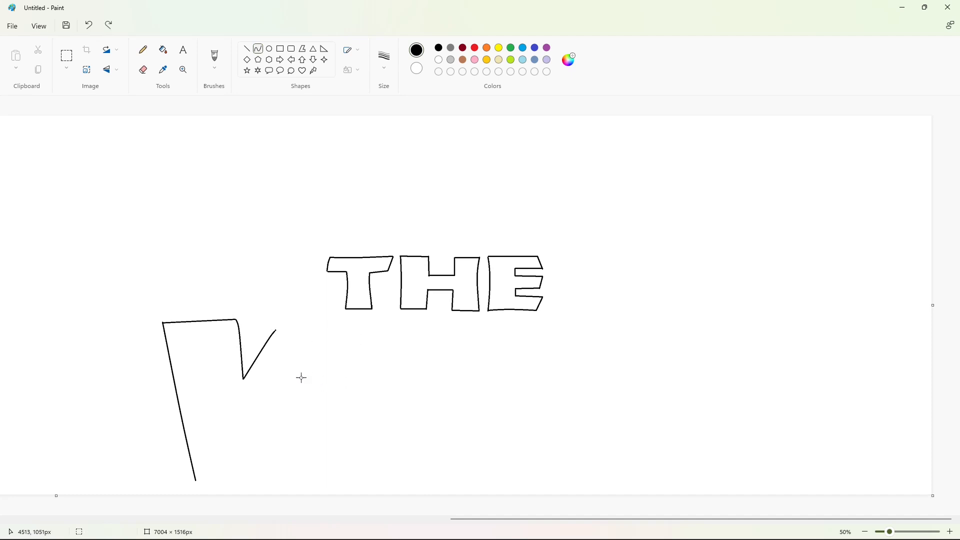
Draw the W's rounded middle peak, the right side of its notch and the straight top edge of its right arm.
mouse_move(277, 330)
mouse_down()
mouse_move(315, 383)
mouse_move(325, 320)
mouse_move(384, 321)
mouse_move(375, 479)
mouse_up()
double_click(282, 330)
click(364, 328)
click(247, 48)
click(447, 320)
Close the W with a curved right edge about 637 px tall and a straight base.
click(256, 53)
click(387, 351)
click(381, 439)
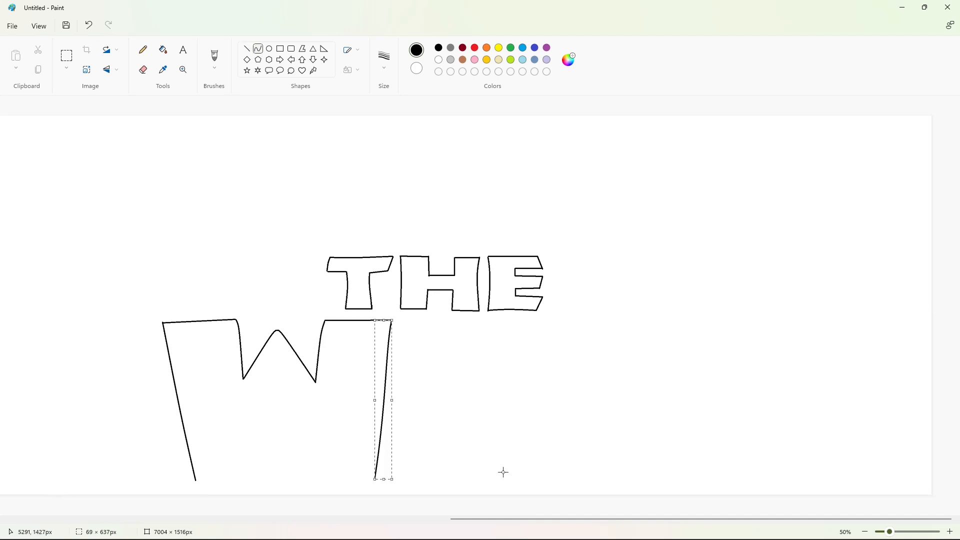
click(247, 49)
drag(196, 480, 376, 480)
click(446, 470)
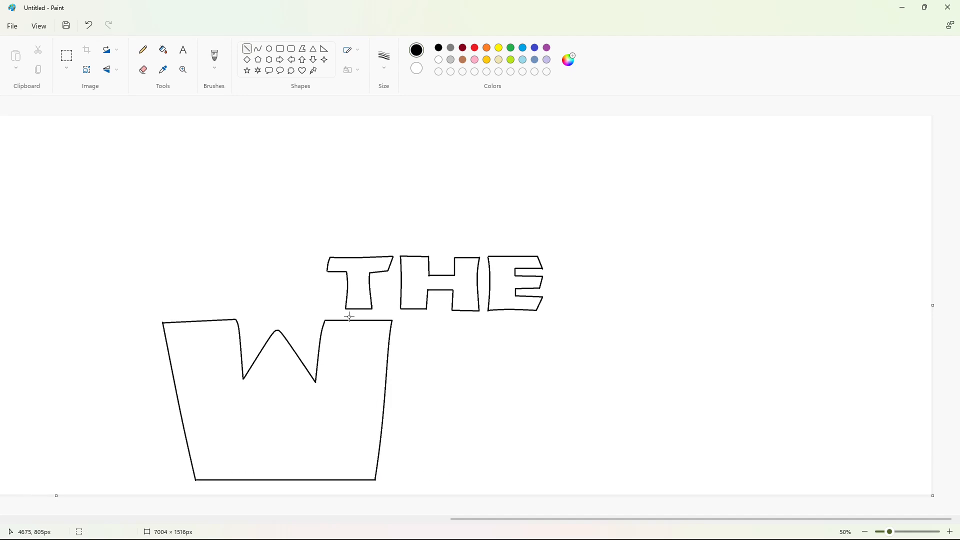
Draw the left edge of a large I beside the W as a slightly bowed curve about 631 px tall.
click(258, 48)
drag(397, 320, 398, 476)
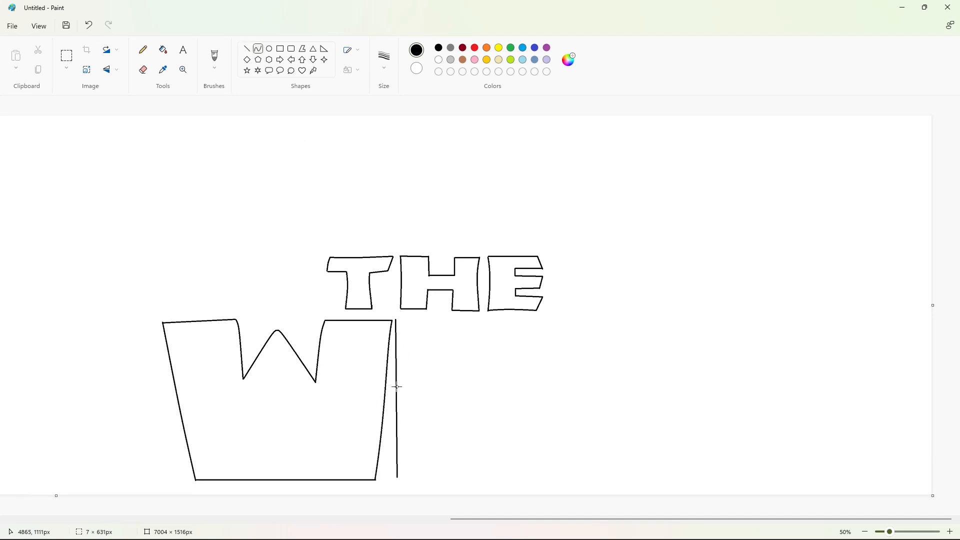
click(398, 342)
click(396, 403)
click(463, 387)
Close the I with a straight top edge, a curved right edge about 631 px tall and a straight base, trimming the overshooting corner in white.
click(247, 49)
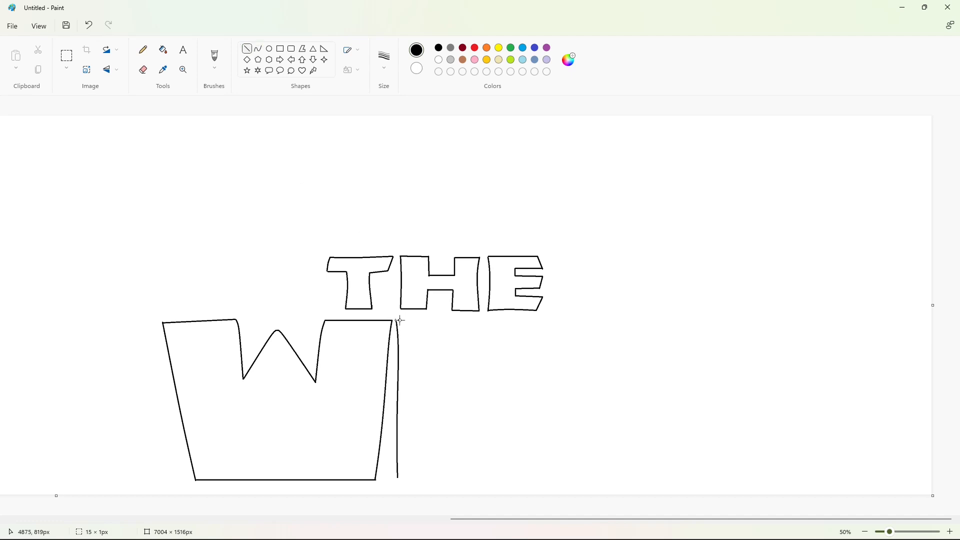
mouse_move(400, 320)
mouse_down()
mouse_move(463, 321)
mouse_move(458, 480)
mouse_up()
click(258, 49)
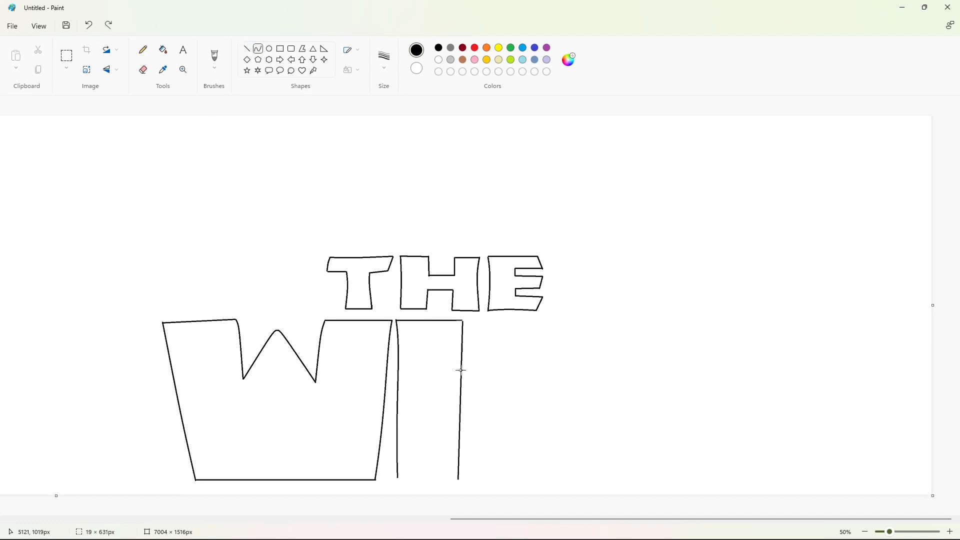
drag(462, 370, 455, 395)
click(247, 48)
drag(397, 477, 459, 479)
scroll(617, 505, up, 2)
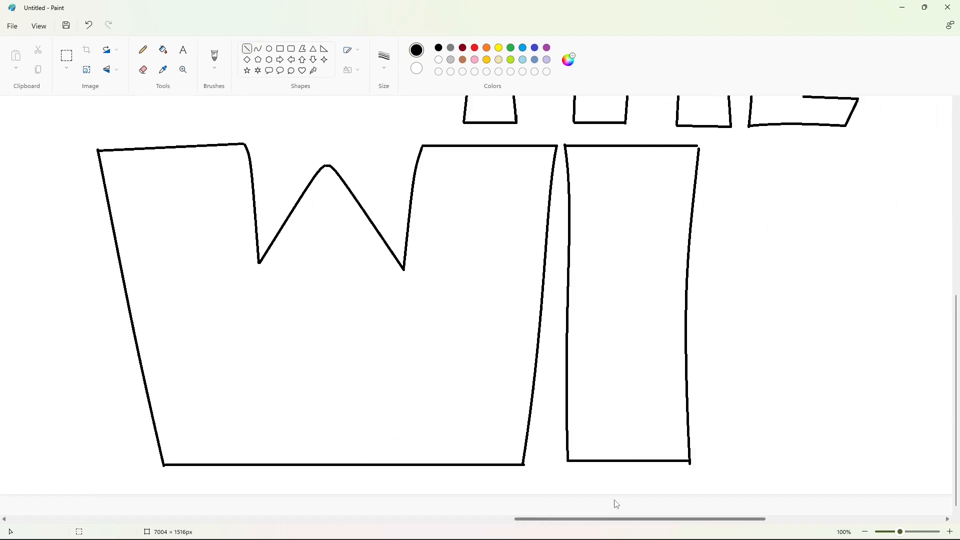
scroll(617, 505, right, 3)
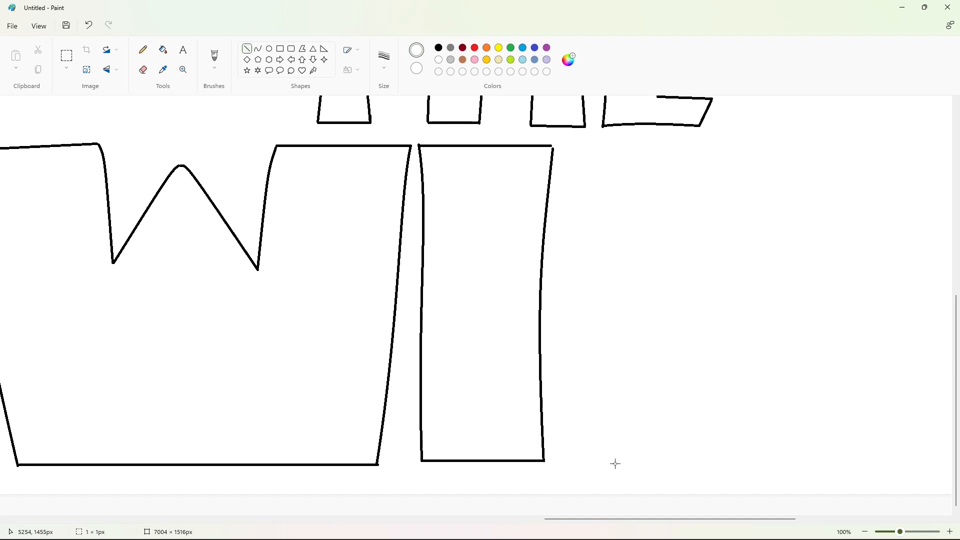
Start a large L beside the I with a black, outward-bowed left edge.
scroll(715, 409, down, 2)
click(258, 49)
click(438, 48)
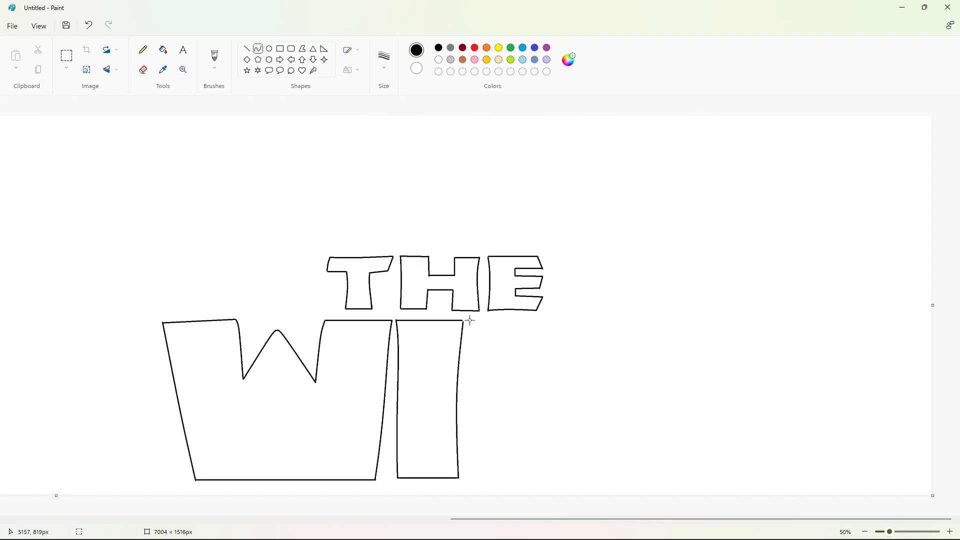
drag(468, 320, 472, 475)
drag(472, 377, 474, 376)
click(475, 425)
Draw the L's straight top edge, the curved inner side of its stem and the curved upper edge of its foot, about 271 px wide.
click(950, 532)
drag(610, 519, 769, 506)
scroll(550, 310, down, 5)
click(248, 49)
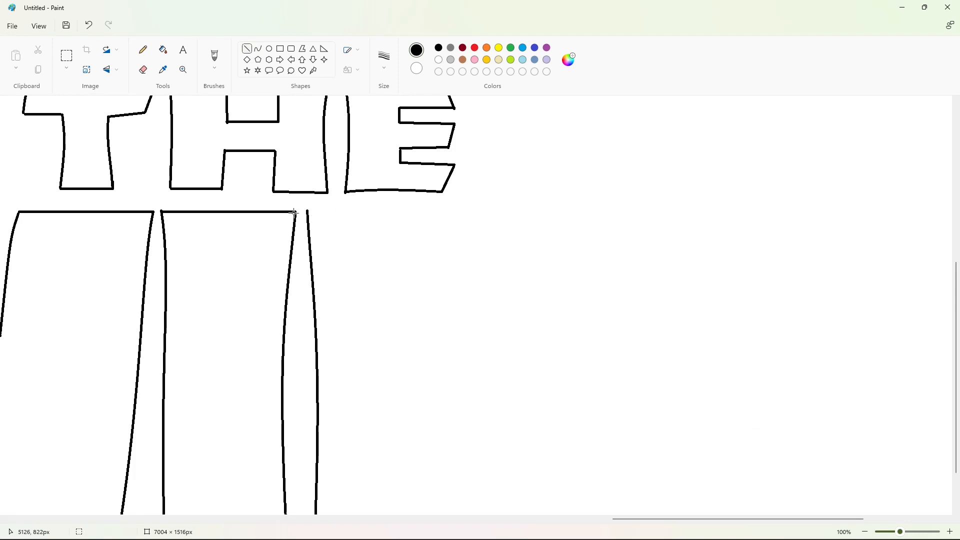
scroll(751, 363, down, 2)
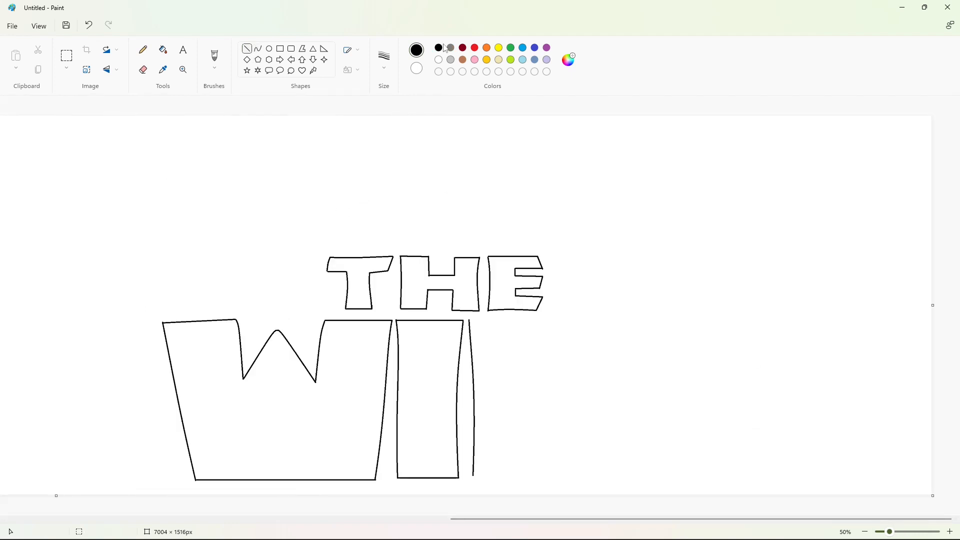
mouse_move(469, 320)
mouse_down()
mouse_move(536, 319)
mouse_move(530, 434)
mouse_up()
click(258, 49)
drag(531, 359, 528, 372)
click(542, 424)
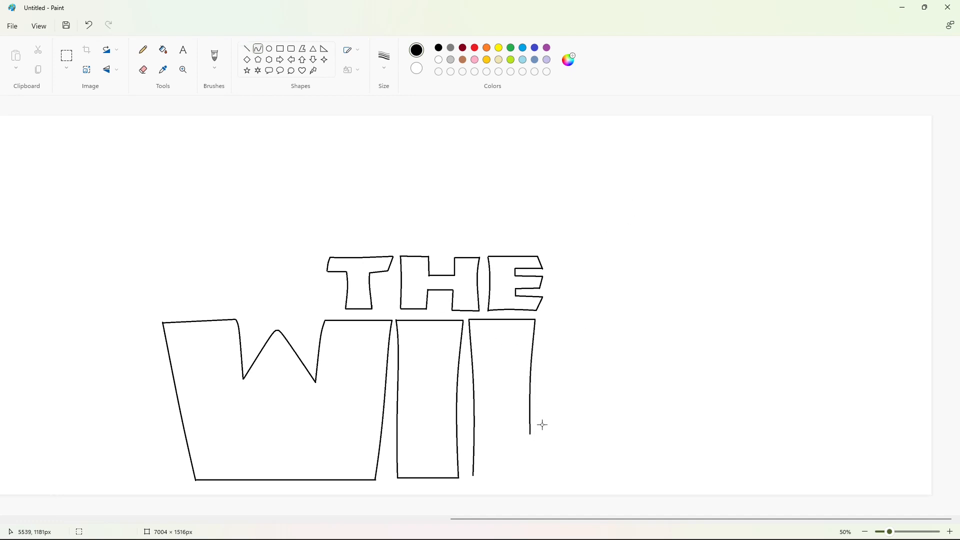
mouse_move(530, 434)
mouse_down()
mouse_move(597, 429)
mouse_move(549, 436)
mouse_up()
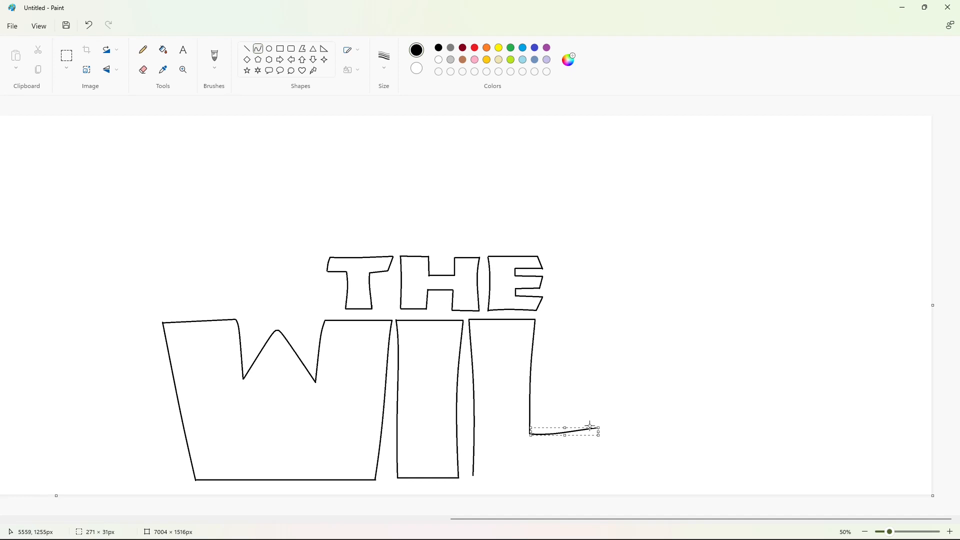
click(247, 49)
drag(474, 477, 598, 477)
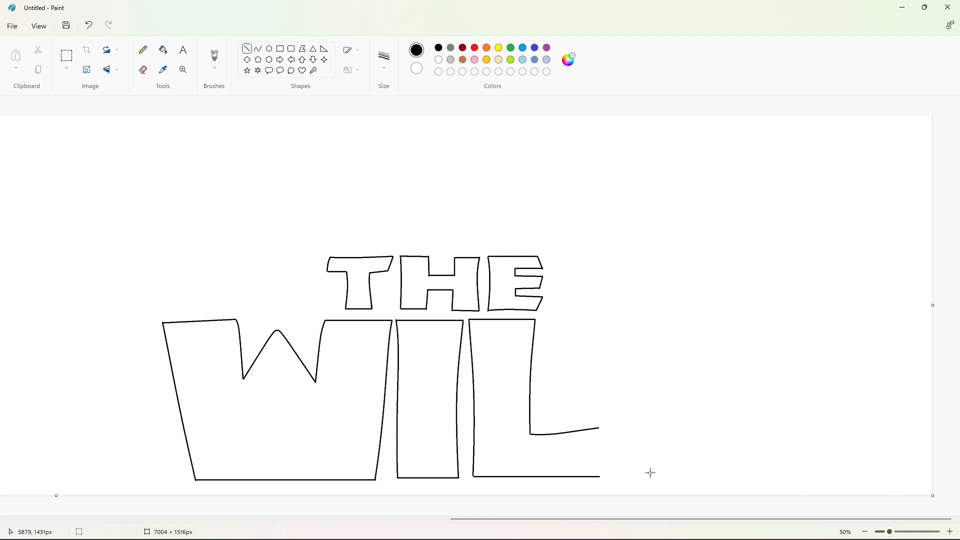
key(ctrl+z)
Extend the lower end of the L's left edge slightly down to the level of the I's base.
click(950, 531)
drag(723, 518, 692, 502)
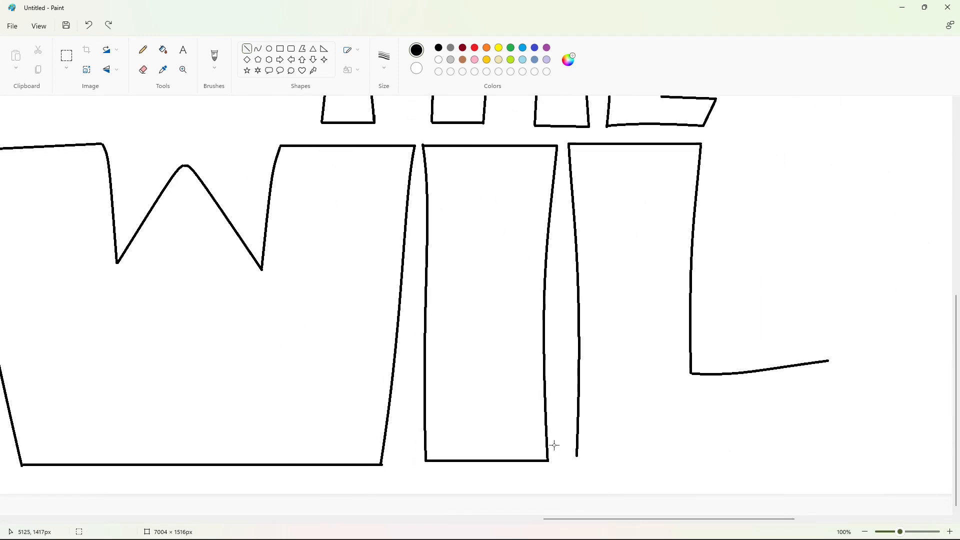
drag(554, 449, 554, 462)
key(ctrl+z)
key(ctrl+minus)
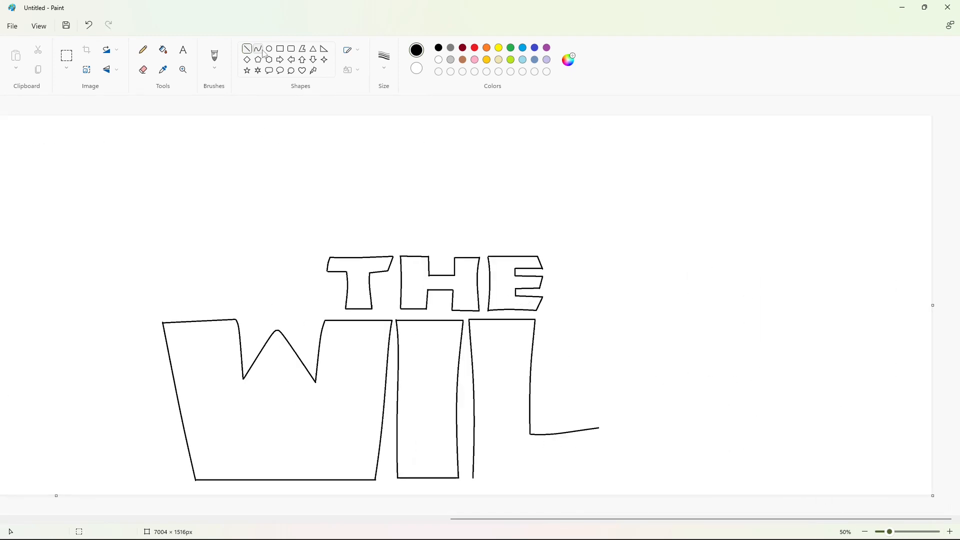
Close the L with a straight base and a vertical end on its foot about 205 px tall.
drag(474, 478, 596, 478)
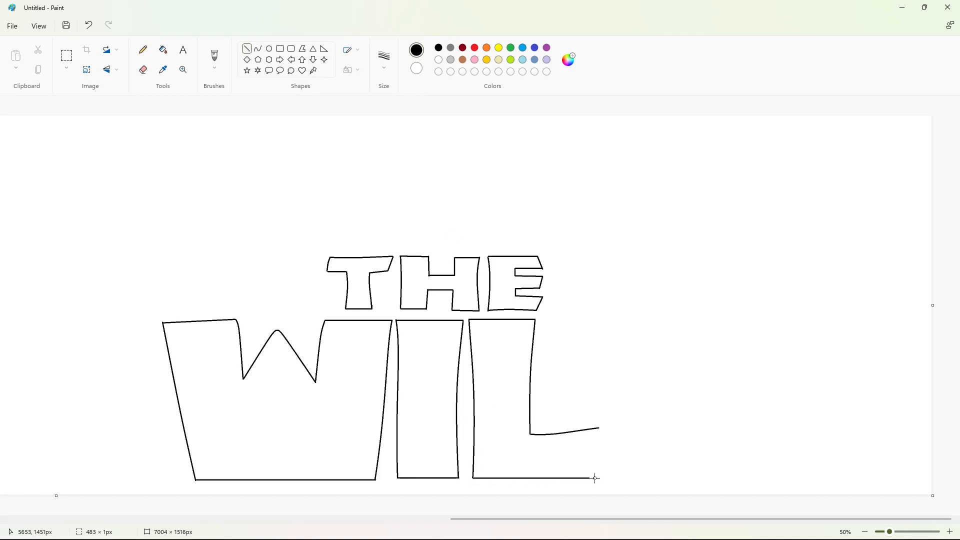
click(655, 463)
drag(600, 427, 599, 479)
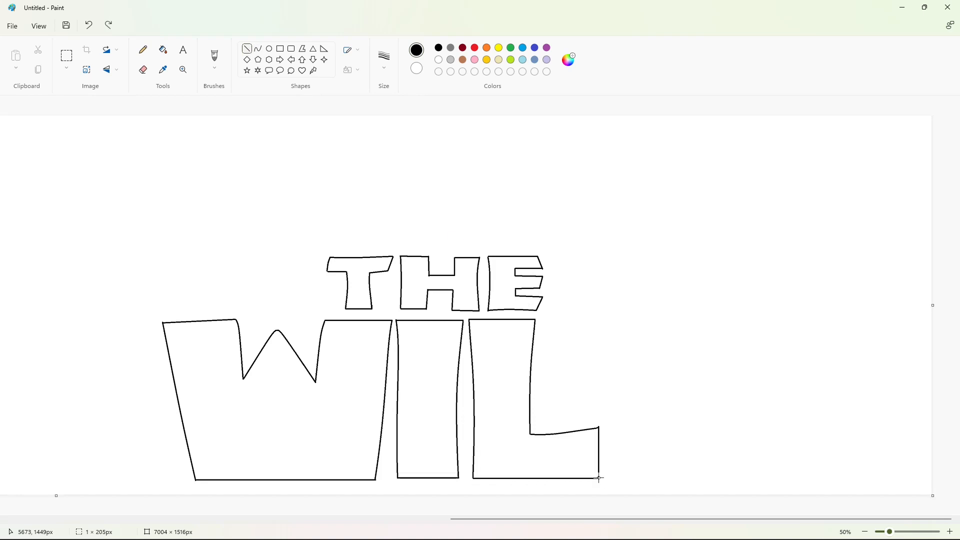
Start a large D beside the L with a bowed left edge about 639 px tall, a straight top edge and a rounded upper curve.
click(258, 49)
drag(608, 320, 608, 478)
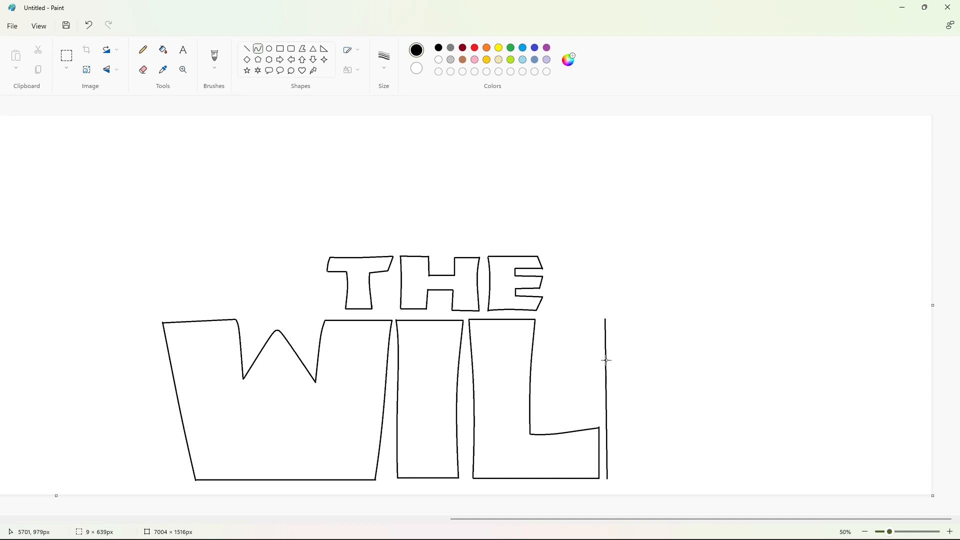
click(247, 49)
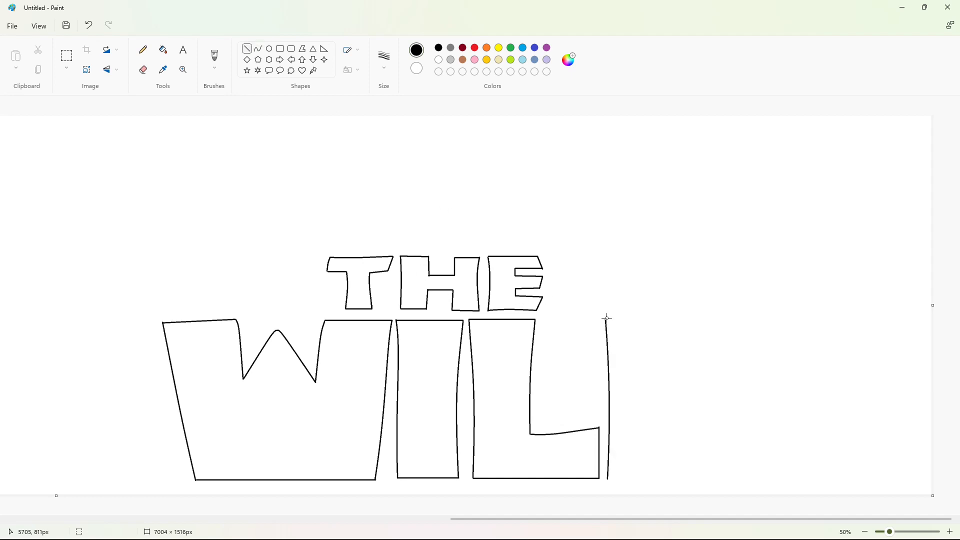
mouse_move(620, 319)
mouse_down()
mouse_move(678, 319)
mouse_move(778, 407)
mouse_up()
click(258, 49)
mouse_move(729, 363)
mouse_down()
mouse_move(745, 322)
mouse_move(808, 349)
mouse_up()
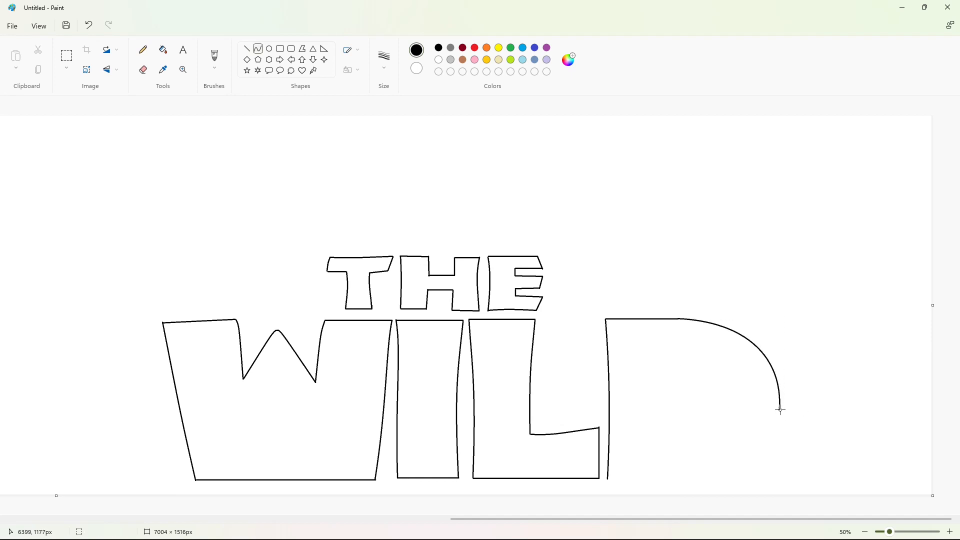
Close the D's outer outline with a rounded lower curve and a straight base.
drag(779, 409, 698, 477)
drag(749, 471, 609, 477)
click(807, 457)
click(248, 50)
click(814, 450)
Draw the D's inner opening with a curved left side and two curves meeting at a point on the right.
click(258, 49)
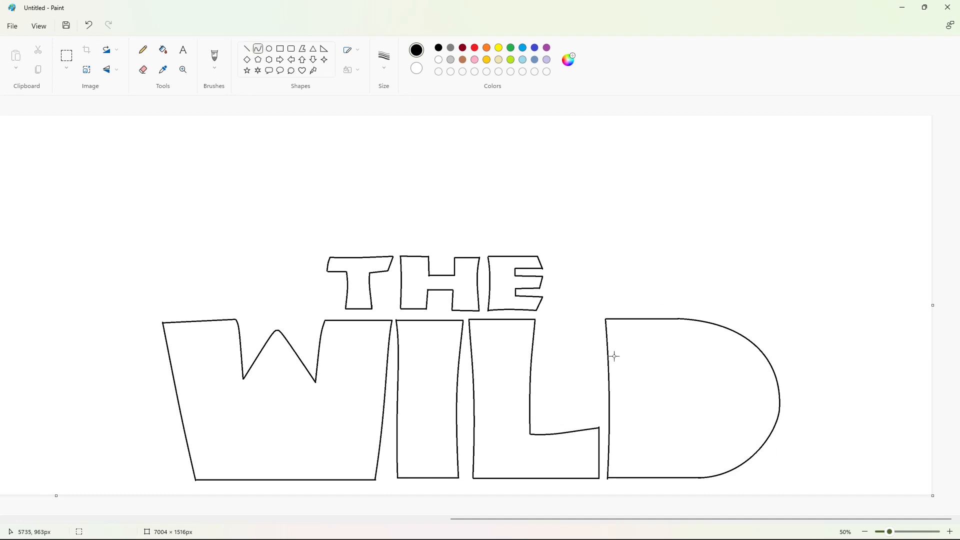
drag(661, 359, 662, 440)
mouse_move(670, 365)
mouse_down()
mouse_move(727, 400)
mouse_move(713, 377)
mouse_move(760, 403)
mouse_move(662, 440)
mouse_up()
drag(705, 408, 726, 414)
drag(722, 418, 690, 442)
click(777, 433)
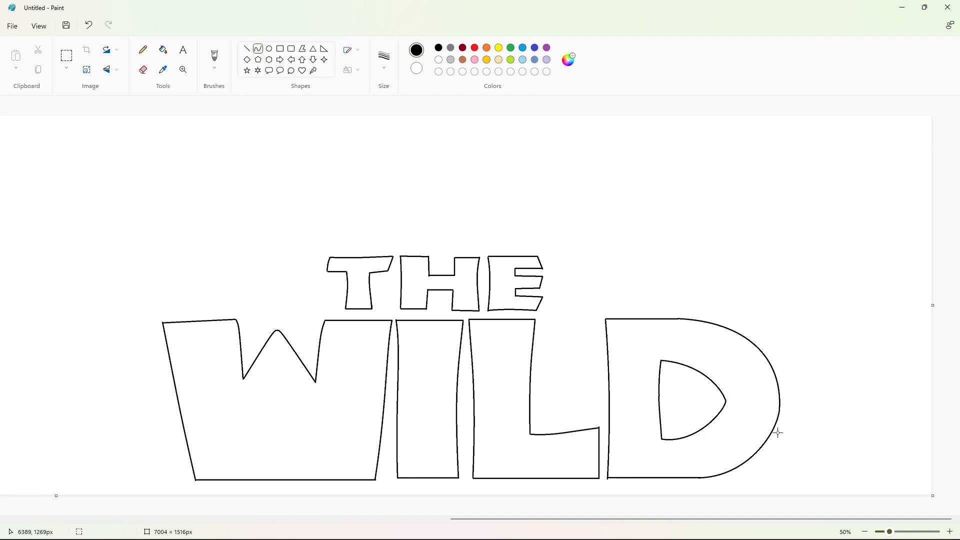
Set a thinner line size for the skyline and recolour the W's outline purple with the Fill tool.
click(950, 531)
scroll(672, 476, down, 6)
drag(633, 518, 689, 524)
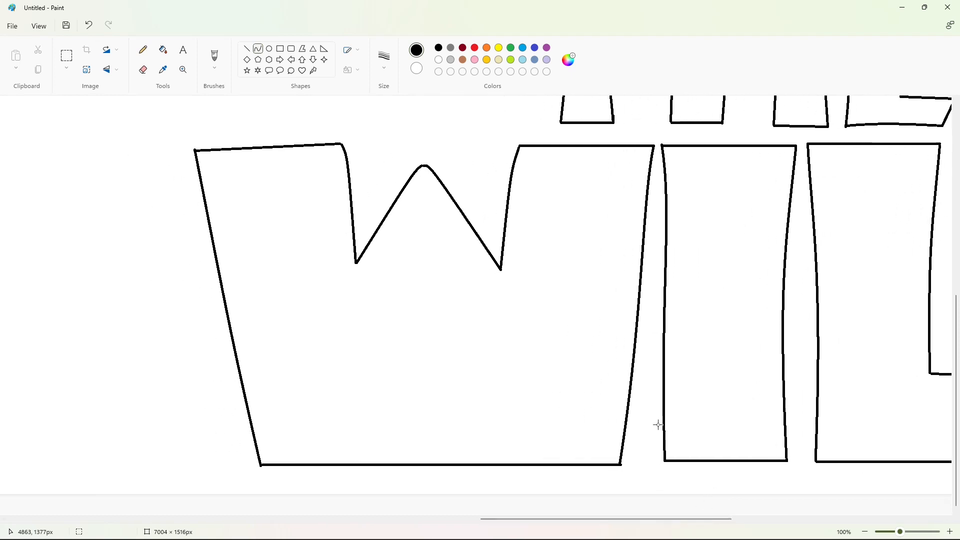
drag(628, 520, 628, 521)
click(247, 49)
click(382, 63)
click(395, 130)
click(547, 49)
click(163, 50)
click(425, 165)
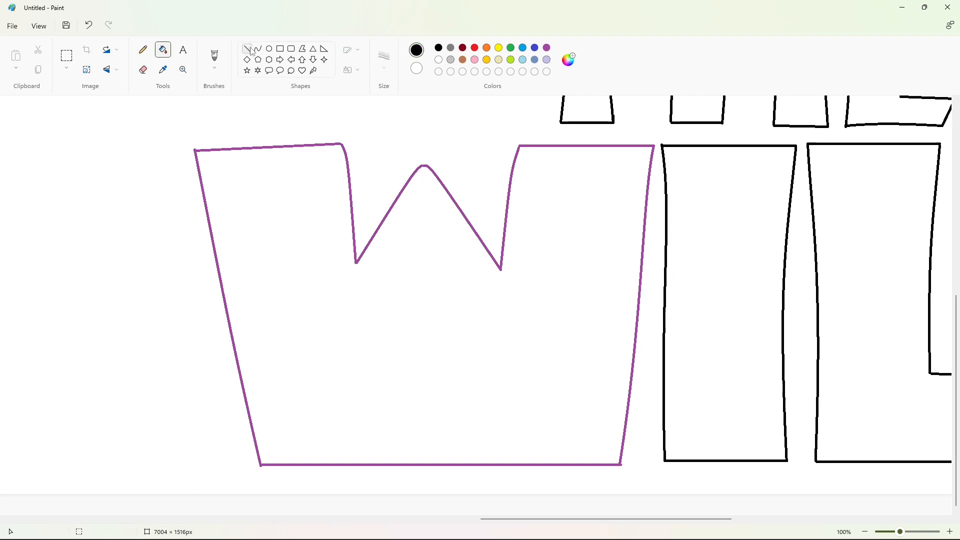
Draw the stepped left side of a building in thin black lines, rising from the W's base.
drag(316, 443, 317, 474)
mouse_move(320, 436)
mouse_down()
mouse_move(320, 424)
mouse_move(331, 424)
mouse_up()
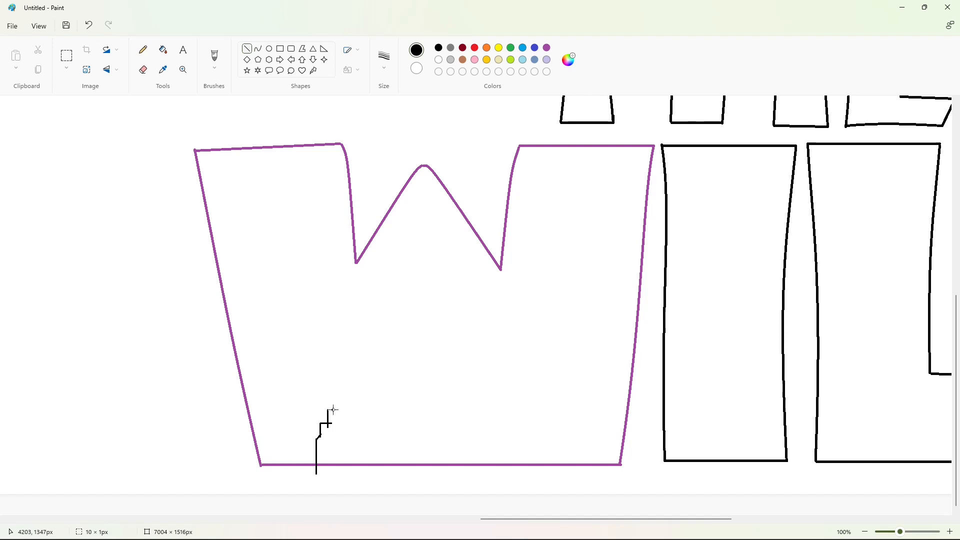
scroll(332, 411, up, 2)
scroll(330, 410, down, 2)
Add the building's flat roof with a small rooftop box and stepped right side, and draw the left side of a taller tower beside it.
drag(330, 401, 358, 400)
mouse_move(376, 390)
mouse_down()
mouse_move(376, 371)
mouse_move(354, 400)
mouse_up()
click(280, 50)
click(246, 48)
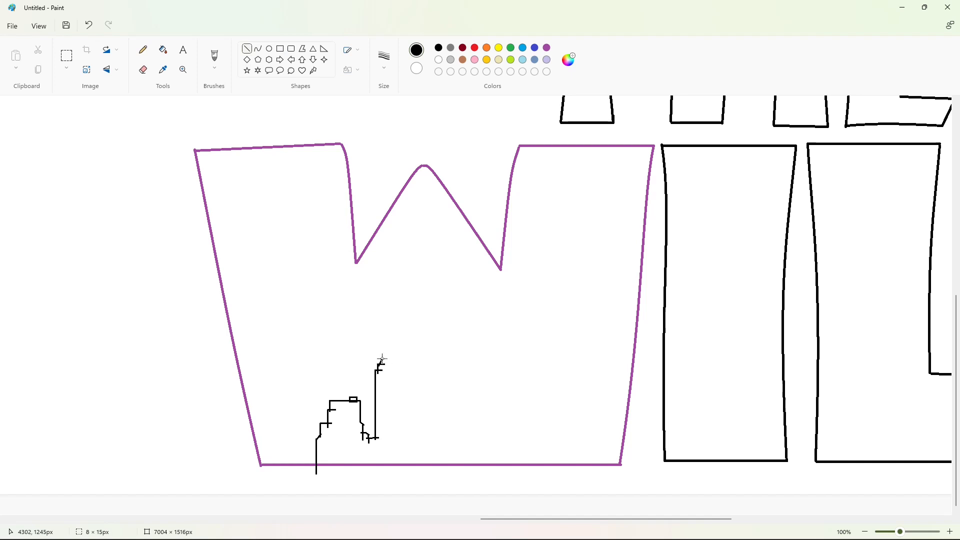
Copy the taller tower's upper left part, flip the copy horizontally and place it as the tower's matching right side.
click(66, 55)
drag(365, 350, 406, 394)
key(ctrl+c)
key(ctrl+v)
click(67, 67)
click(81, 154)
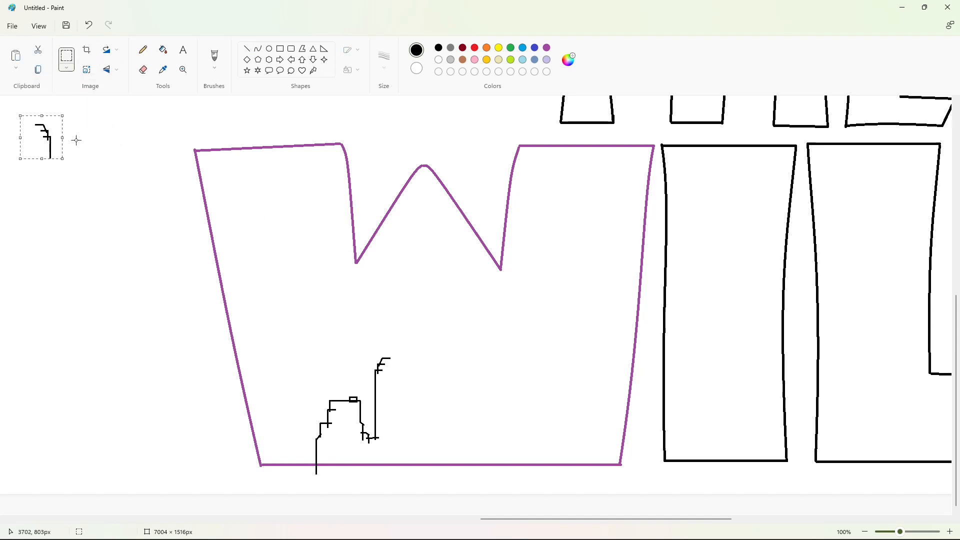
drag(42, 137, 390, 372)
click(514, 368)
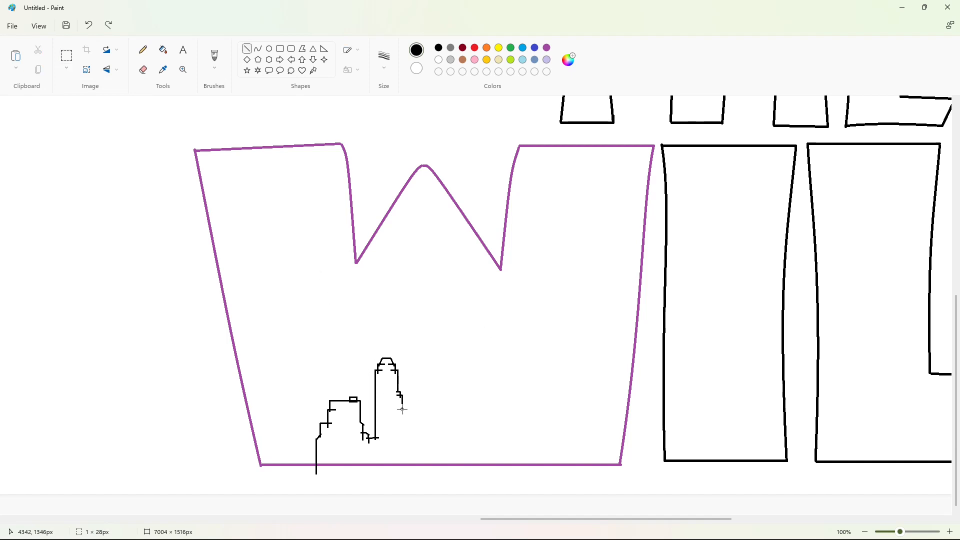
Finish the rounded-top tower's stepped right side and draw a vertical edge upward for the next building.
click(453, 409)
mouse_move(402, 409)
mouse_down()
mouse_move(410, 403)
mouse_move(407, 371)
mouse_up()
click(450, 403)
Build the left shoulder of a central spire tower from a tall rectangle and smaller overlapping rectangles stepping upward.
click(280, 49)
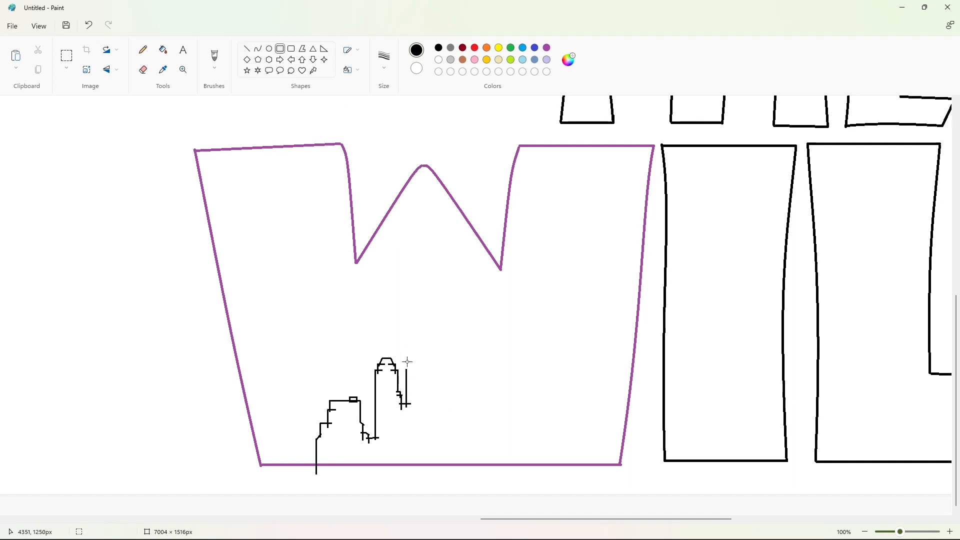
click(247, 49)
drag(407, 369, 419, 381)
click(281, 50)
mouse_move(412, 347)
mouse_down()
mouse_move(417, 353)
mouse_move(424, 332)
mouse_up()
click(246, 49)
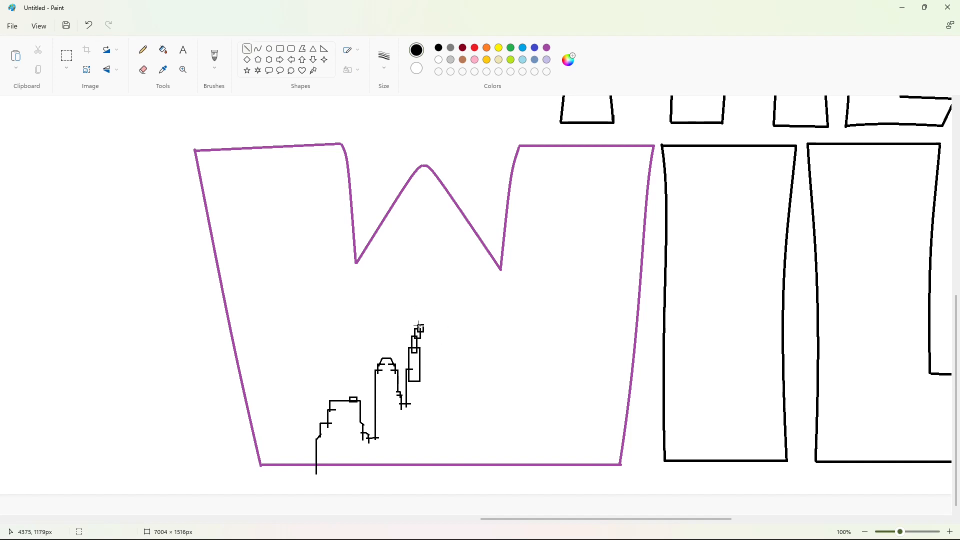
Draw the spire's tapering left curve and top it with a small rectangle and a narrow antenna.
click(258, 48)
drag(421, 311, 425, 294)
click(247, 49)
click(280, 49)
drag(430, 268, 430, 287)
click(246, 49)
Copy the left half of the spire tower and paste a duplicate of it.
click(66, 55)
drag(453, 354, 386, 310)
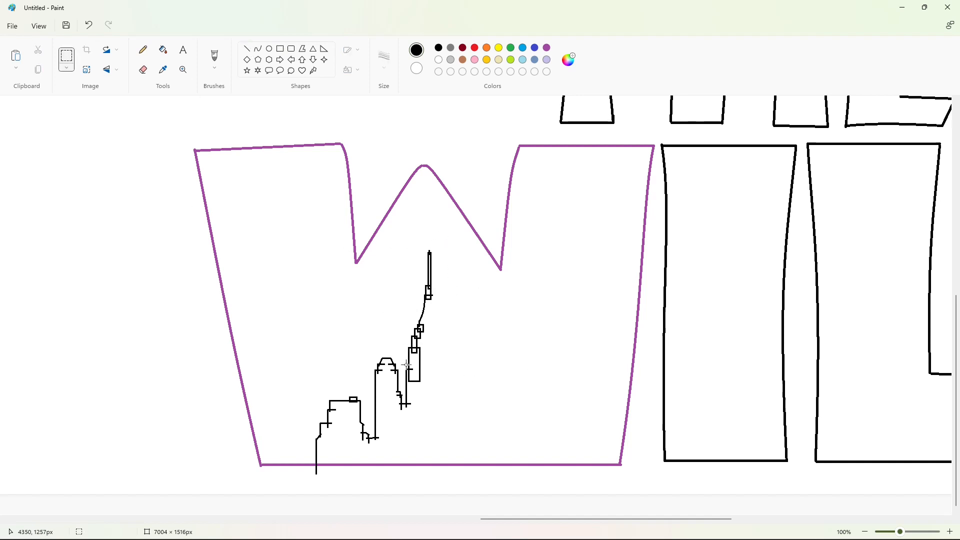
drag(408, 365, 461, 232)
key(ctrl+c)
key(ctrl+v)
Align the horizontally flipped duplicate with the original spire half to form a symmetrical tower.
drag(35, 205, 424, 313)
key(Left)
key(Left)
key(Left)
key(Left)
key(Left)
key(Left)
key(Left)
key(Left)
key(Left)
key(Left)
key(Left)
key(Right)
key(Right)
key(Right)
key(Right)
key(Right)
key(Right)
key(Left)
key(Left)
key(Right)
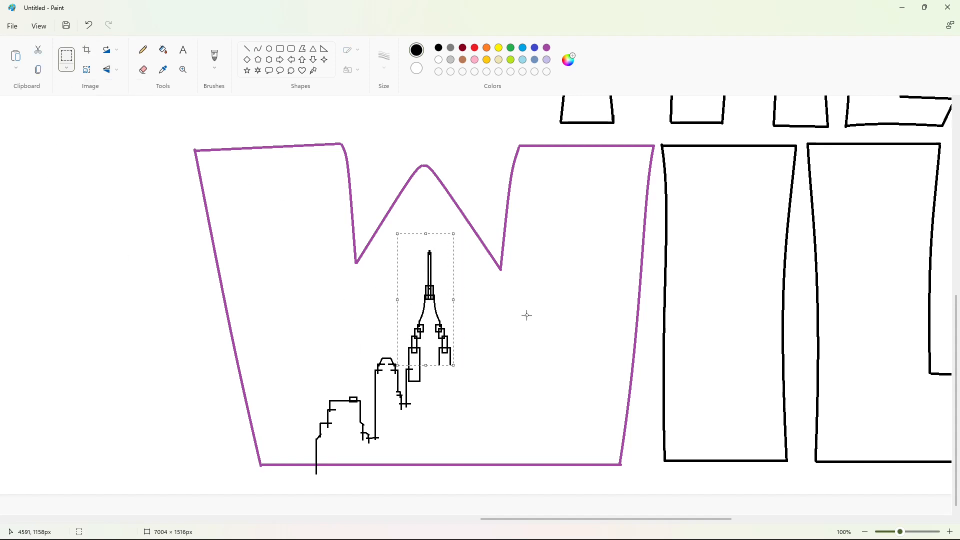
Extend the spire tower's right edge downward and add a tall block below it plus overlapping rectangles for the buildings to its right.
click(246, 48)
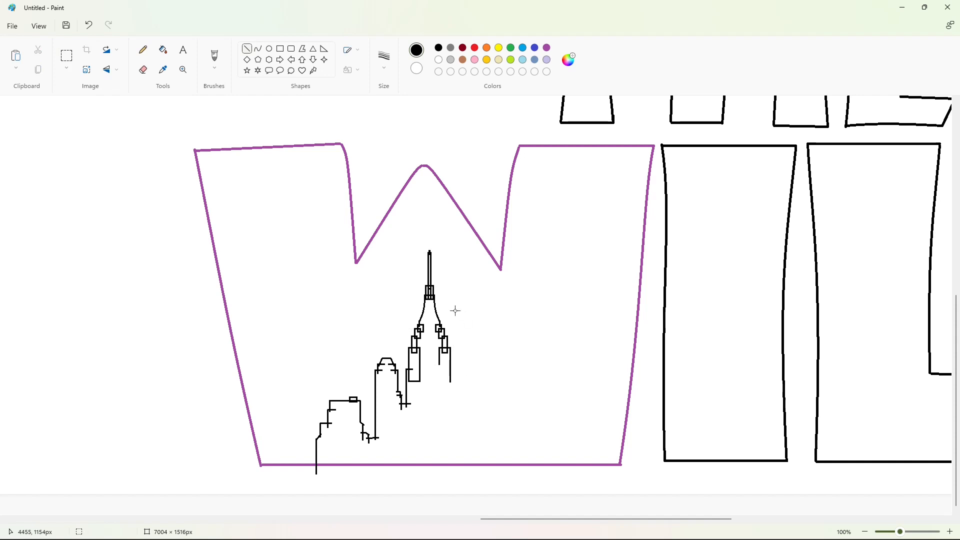
click(280, 50)
mouse_move(429, 371)
mouse_down()
mouse_move(454, 453)
mouse_move(483, 431)
mouse_up()
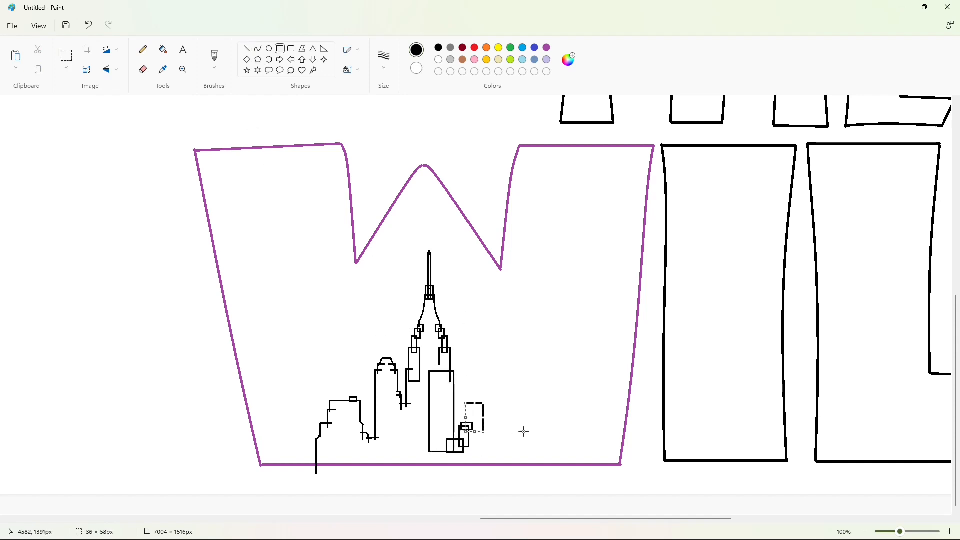
drag(475, 377, 496, 415)
Complete the skyline's right side with a slanted roof corner and stepped lines and rectangles descending past the W's base.
click(245, 49)
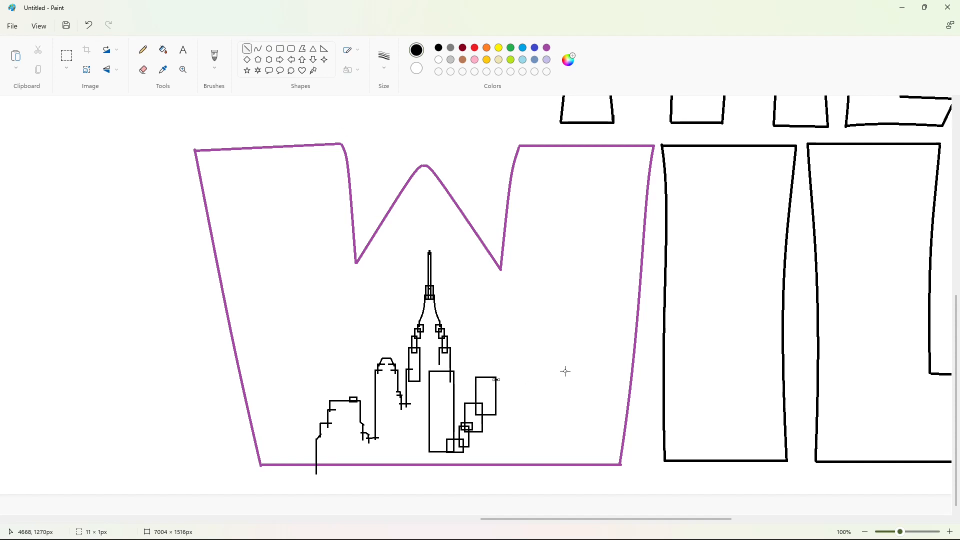
mouse_move(496, 380)
mouse_down()
mouse_move(502, 435)
mouse_move(525, 403)
mouse_move(524, 454)
mouse_move(564, 447)
mouse_move(568, 476)
mouse_up()
click(280, 48)
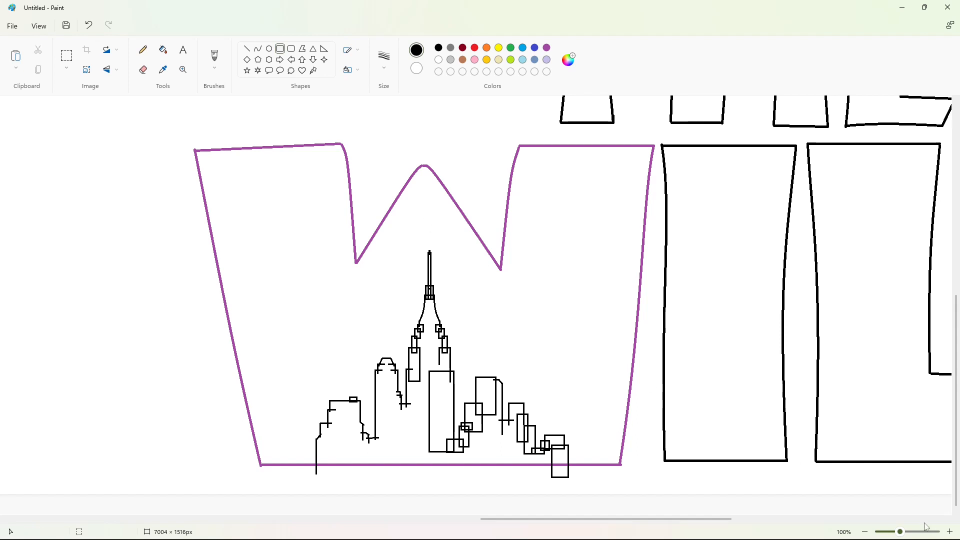
Fill the main enclosed area of the skyline inside the W with black.
click(949, 531)
mouse_move(640, 519)
mouse_down()
mouse_move(598, 512)
mouse_move(625, 511)
mouse_up()
click(164, 50)
click(339, 372)
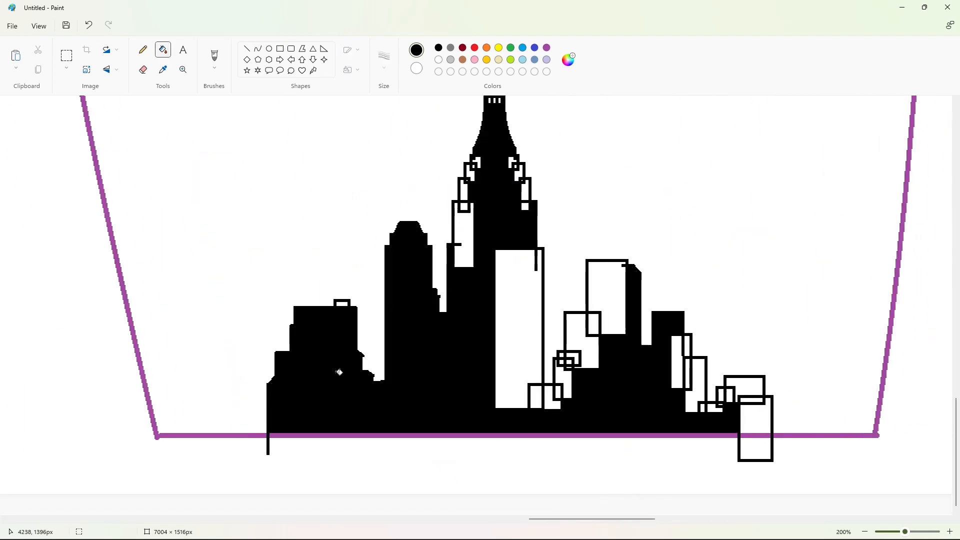
Fill the blocks at the skyline's right end and the strip along the W's base with black.
click(752, 422)
click(752, 434)
click(473, 435)
click(750, 384)
click(756, 400)
click(730, 395)
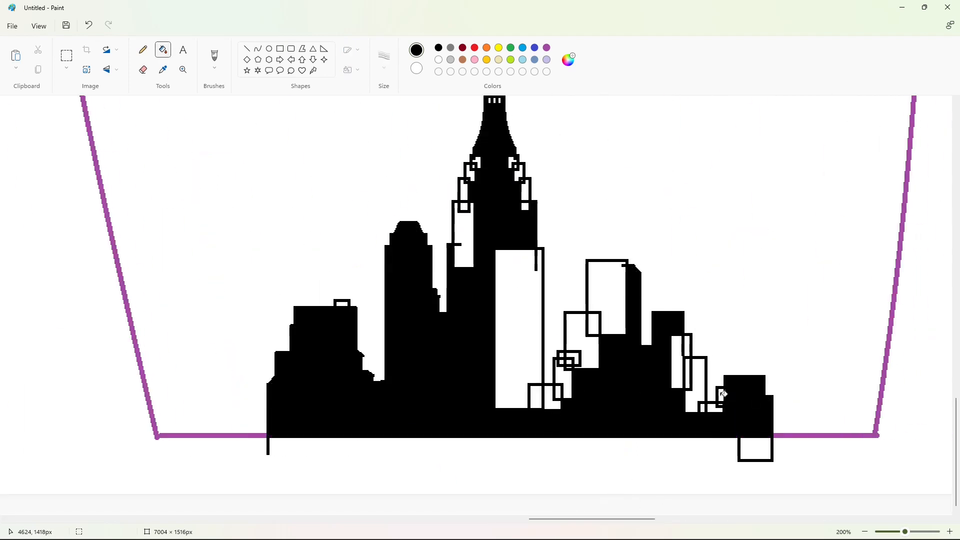
click(721, 395)
click(721, 404)
click(696, 395)
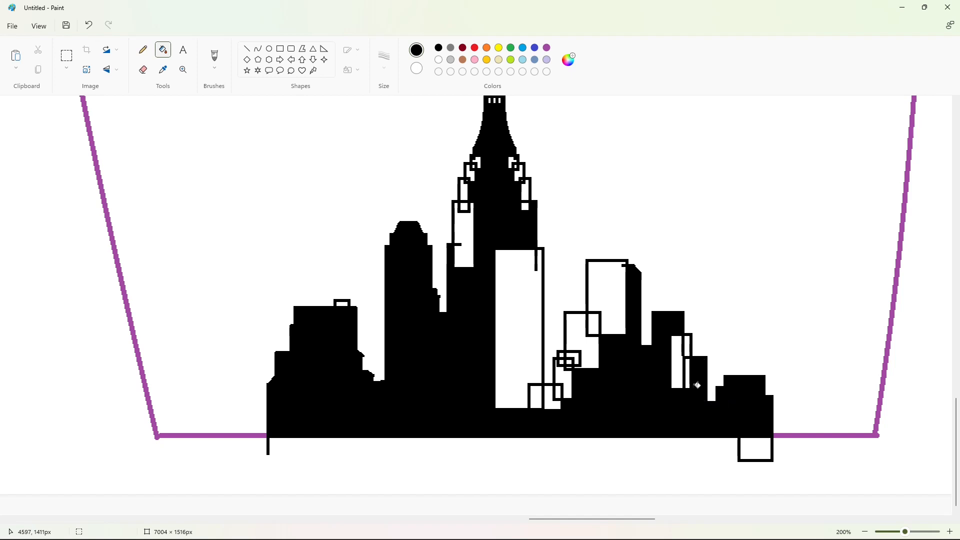
Fill the unfilled outlined sections of the stepped buildings on the skyline's right side with black.
click(683, 374)
click(678, 350)
click(608, 300)
click(589, 348)
click(576, 355)
click(561, 355)
click(561, 361)
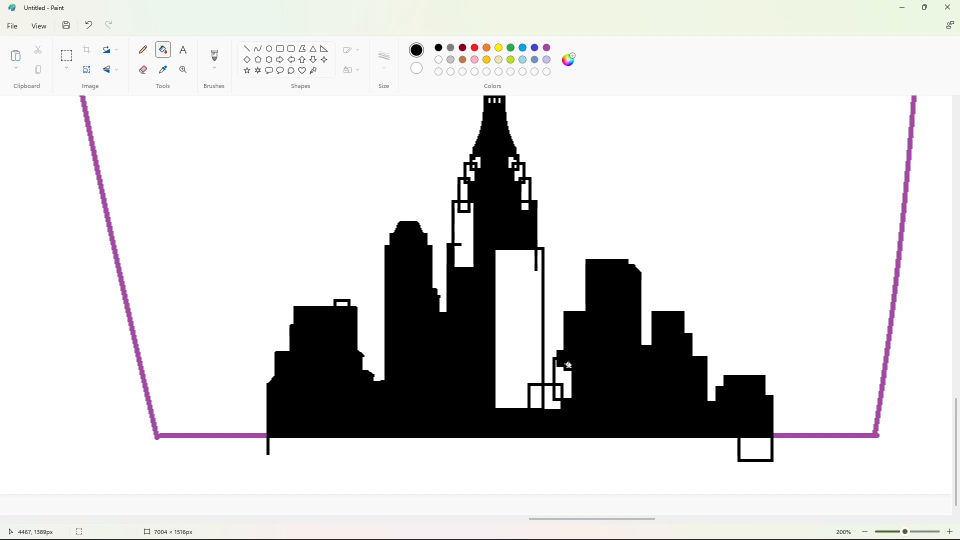
Fill the small overlapping rectangles beside the main tower and the tall block beneath it with black.
click(568, 366)
click(566, 376)
click(558, 394)
click(537, 397)
click(550, 402)
click(522, 356)
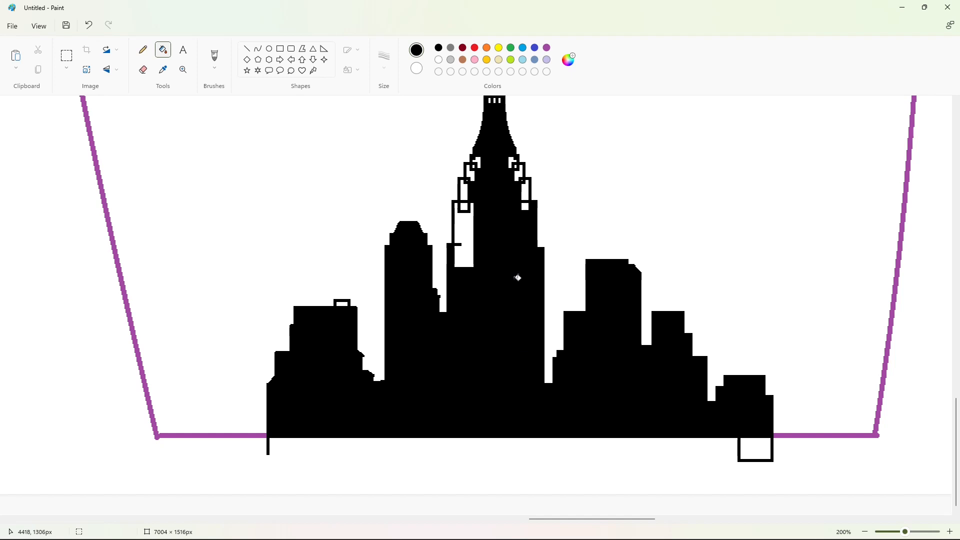
Fill the stepped setbacks on both sides of the main tower with black.
click(464, 235)
click(465, 207)
click(464, 190)
click(470, 173)
click(476, 163)
click(525, 193)
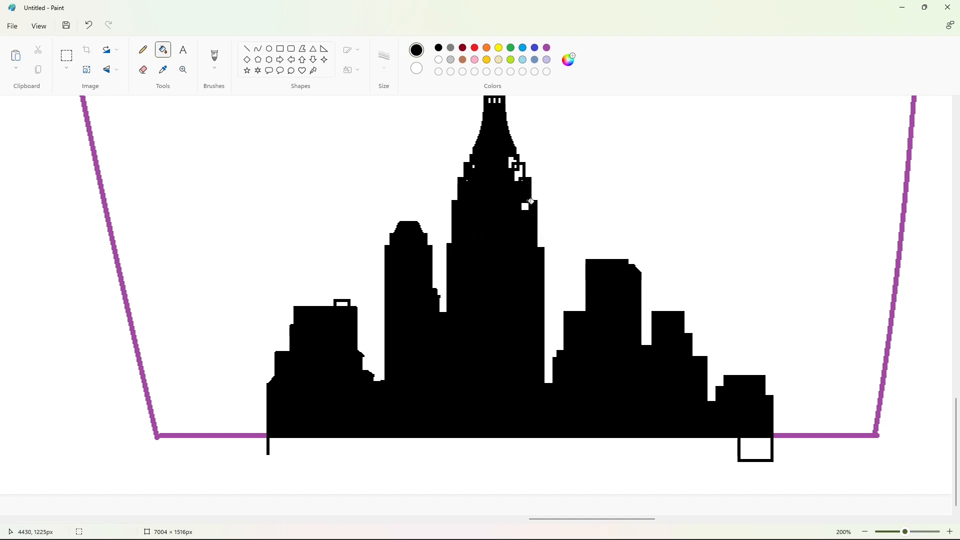
click(526, 205)
click(512, 163)
click(520, 175)
Fill the narrow openings below the tower's antenna with black.
scroll(521, 220, up, 2)
click(495, 164)
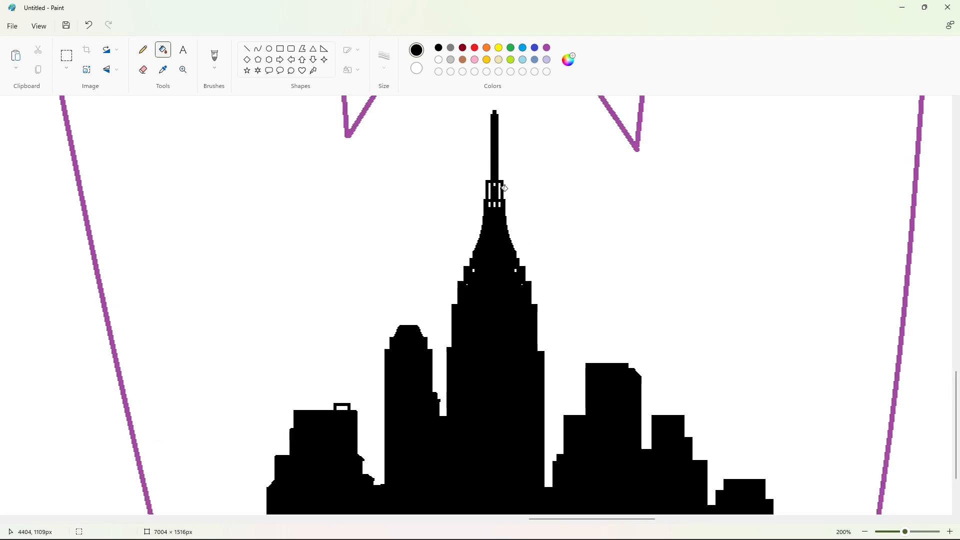
click(500, 190)
click(494, 190)
scroll(406, 337, down, 2)
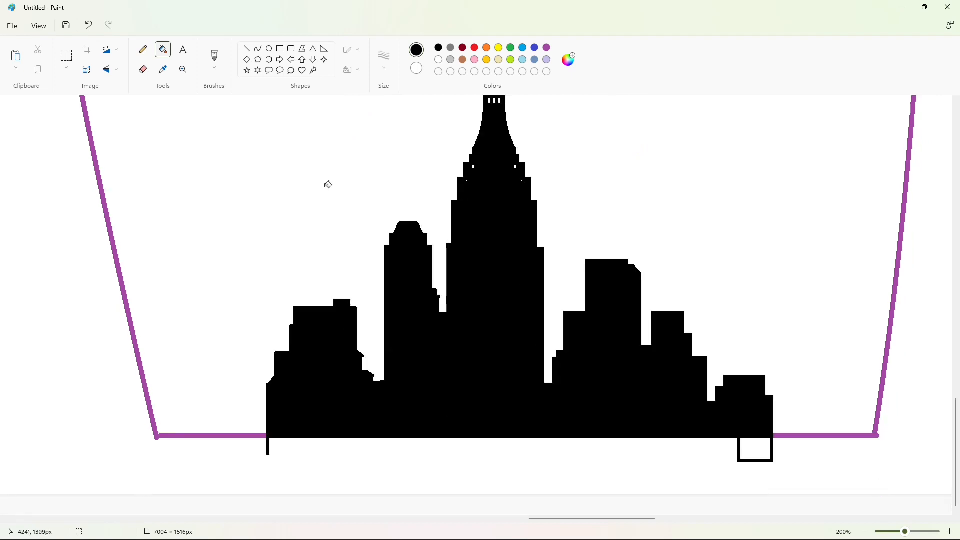
Cover the remaining small white gaps in the tower with black Pencil strokes.
click(143, 49)
scroll(515, 191, up, 2)
drag(490, 204, 500, 207)
scroll(530, 200, down, 2)
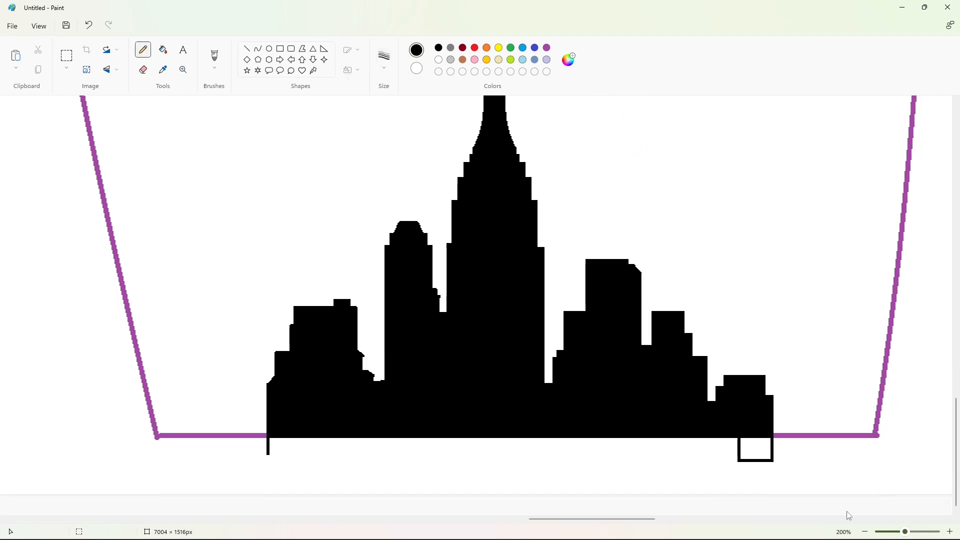
Try to fill the W around the skyline with purple.
click(865, 531)
click(864, 531)
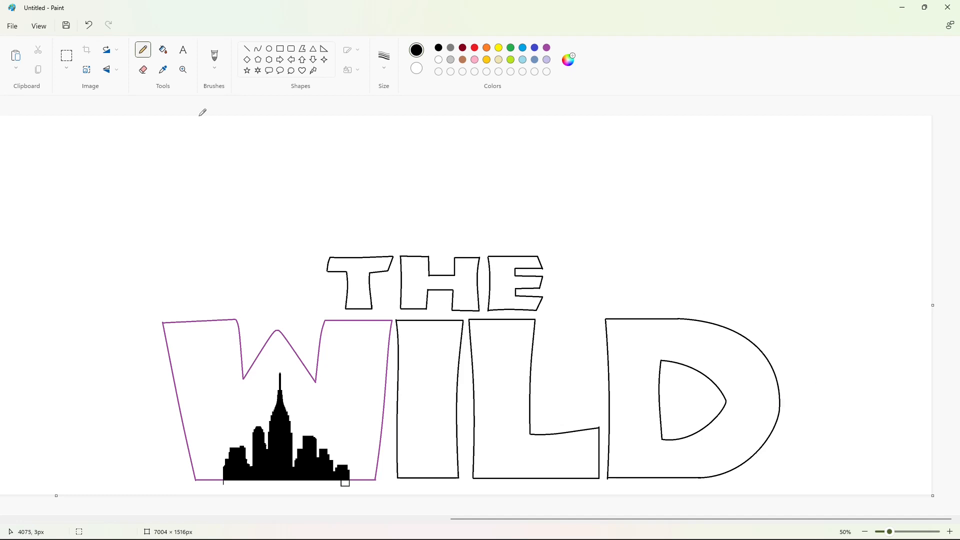
click(163, 49)
click(546, 48)
click(360, 367)
click(439, 61)
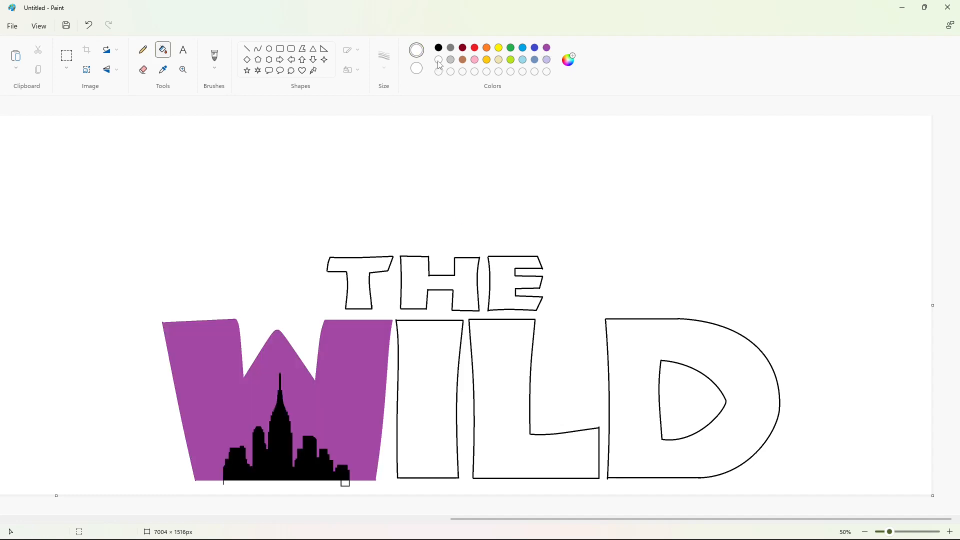
click(378, 340)
Fill the W around the skyline with indigo blue and recolour the skyline silhouette white.
click(534, 47)
click(358, 377)
click(438, 60)
click(285, 440)
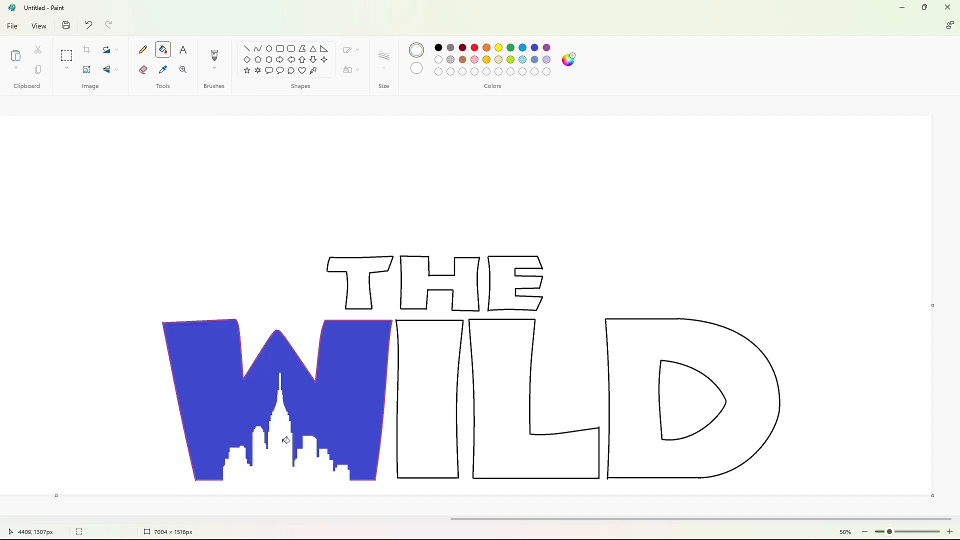
Recolour the W's purple outline black.
click(438, 47)
click(931, 531)
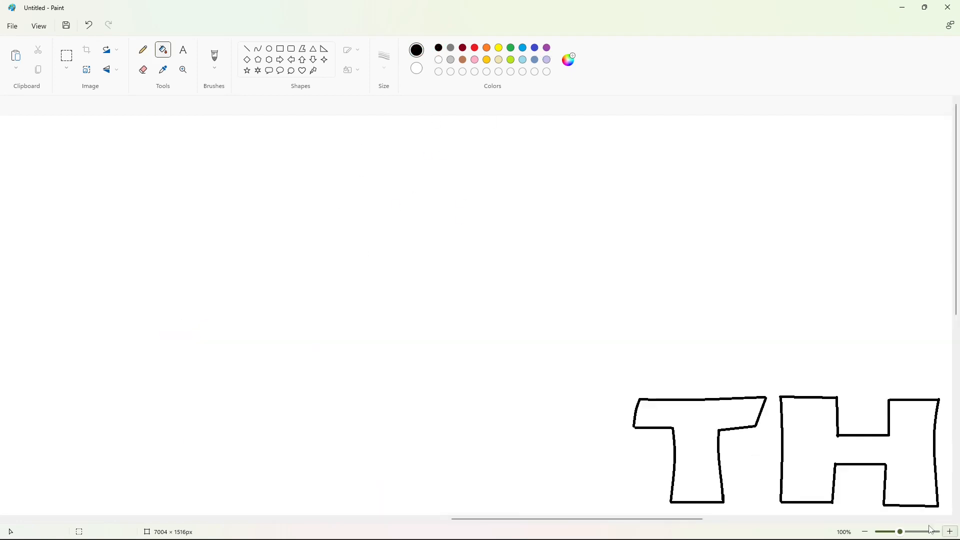
scroll(493, 474, down, 5)
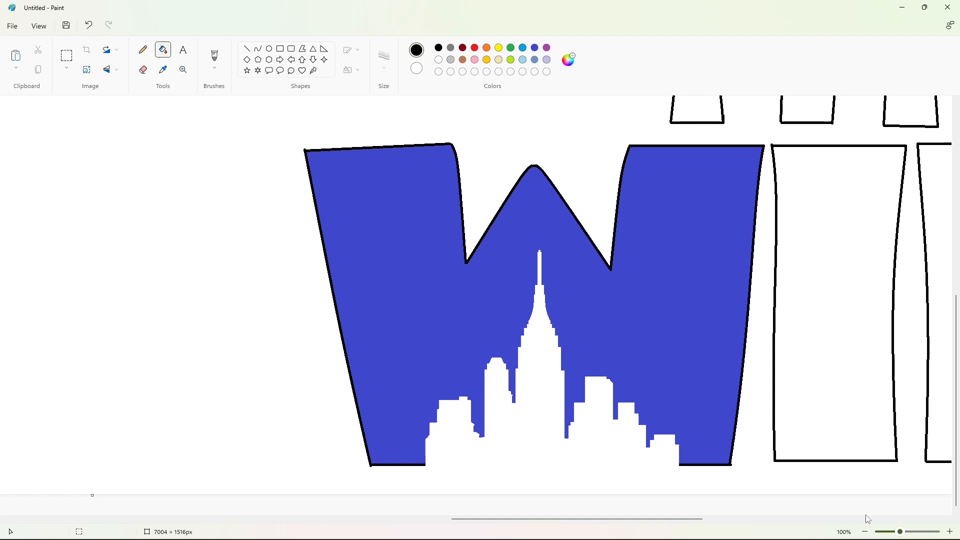
click(864, 531)
Start a text box in the Waltograph font in the blank area above THE.
click(183, 50)
click(385, 108)
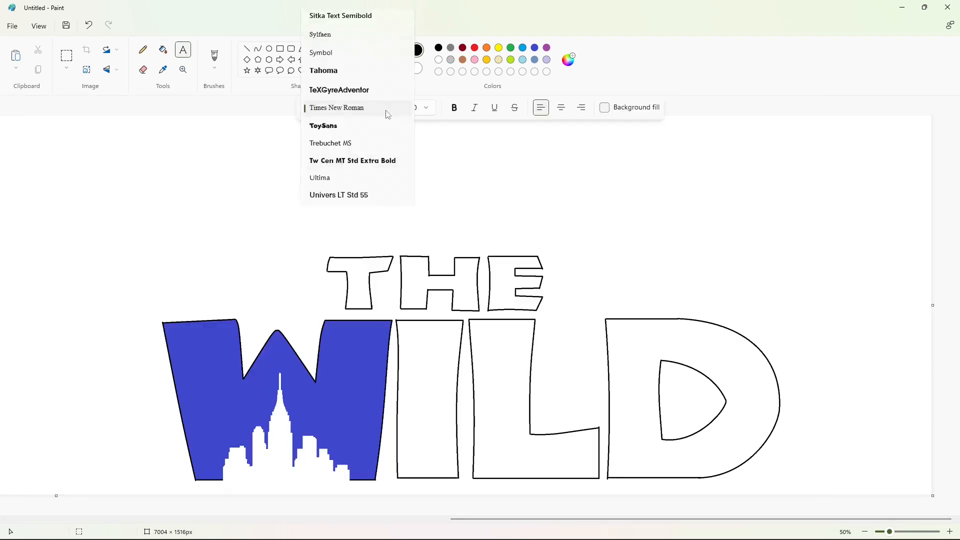
scroll(364, 165, down, 3)
click(365, 175)
click(218, 226)
Try out sample letters in the Waltograph and Waltograph UI fonts, deleting them again.
text(WA)
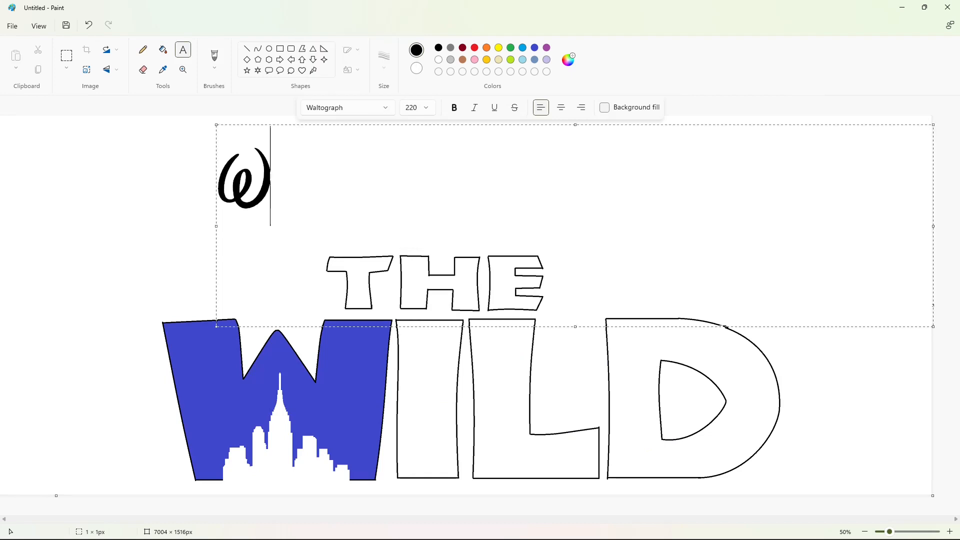
key(BackSpace)
text(A)
key(BackSpace)
text(alt)
key(BackSpace)
key(BackSpace)
key(BackSpace)
key(BackSpace)
click(344, 109)
click(352, 126)
text(WA)
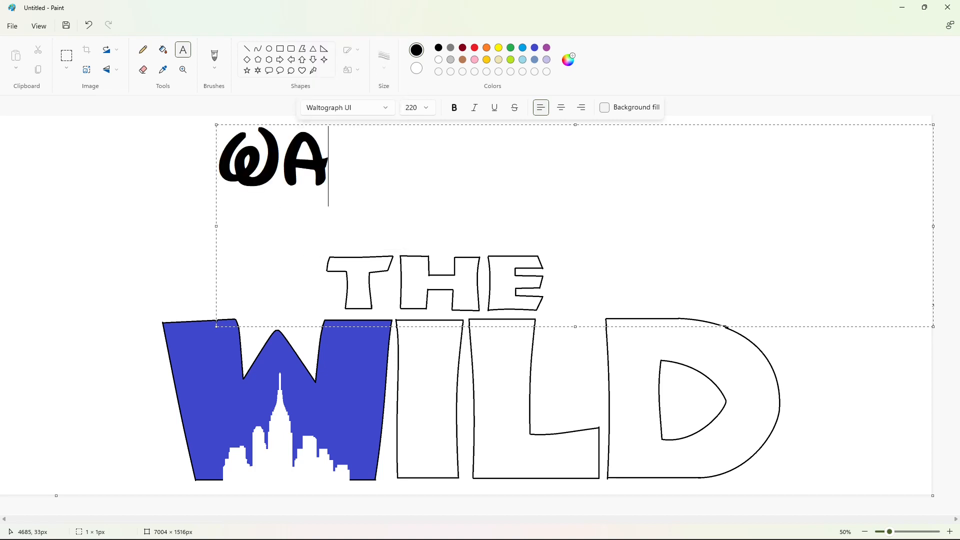
key(BackSpace)
key(BackSpace)
Enter "Walt Disney" in the Waltograph font and shift the text to the right above THE.
click(372, 108)
click(322, 90)
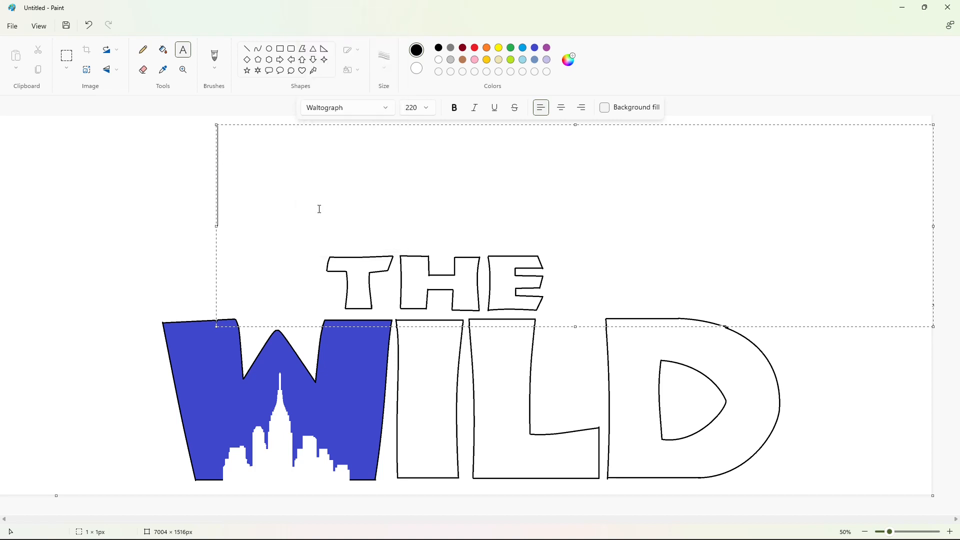
text(Walt Disney)
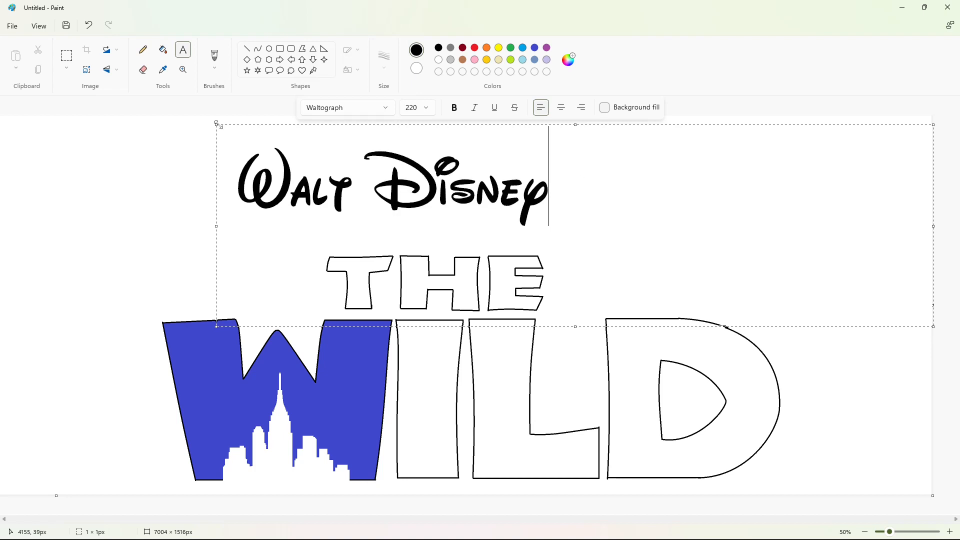
drag(216, 123, 267, 128)
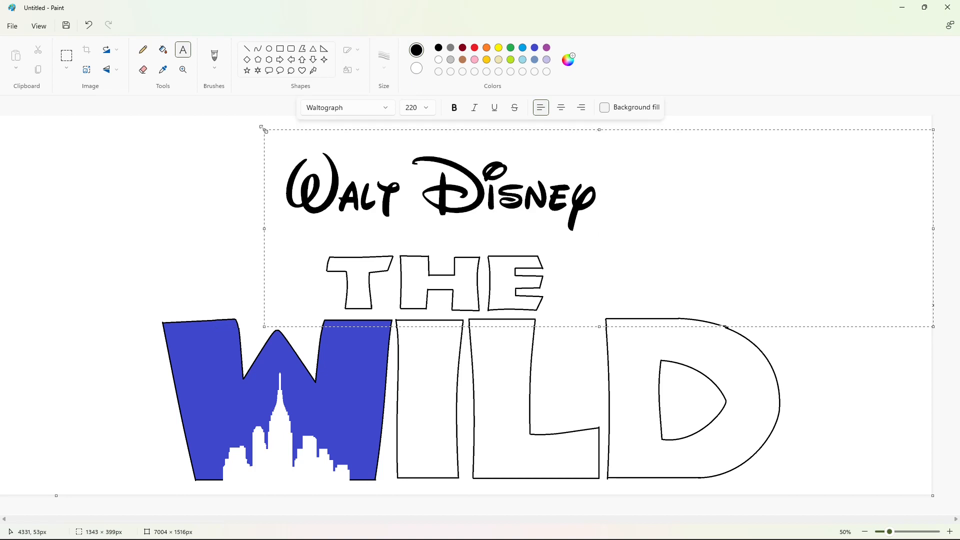
Set the Walt Disney text's font size to 230 and commit it to the canvas.
key(ctrl+a)
click(426, 108)
text(230)
key(Return)
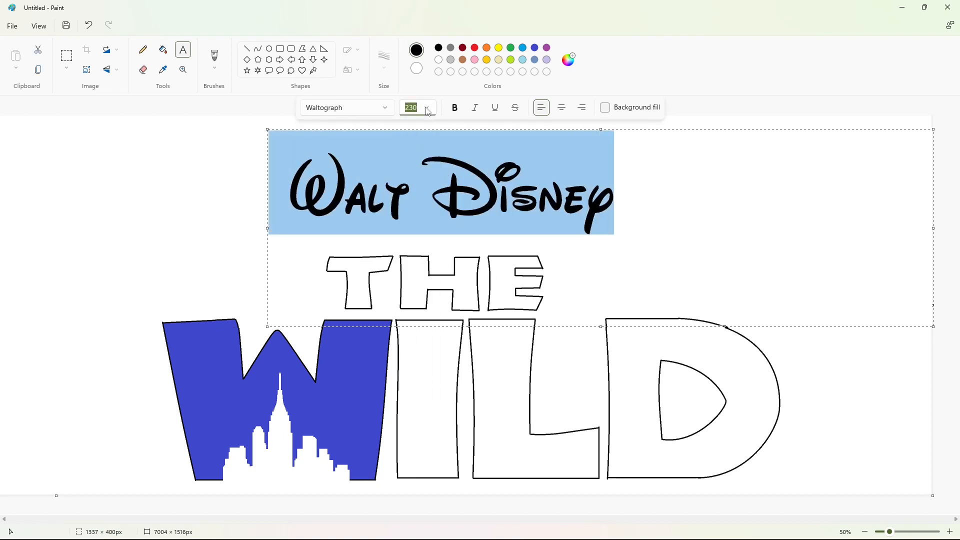
click(204, 223)
Cut and paste the Walt Disney lettering and place it higher and slightly further left above THE.
click(66, 55)
drag(255, 134, 681, 243)
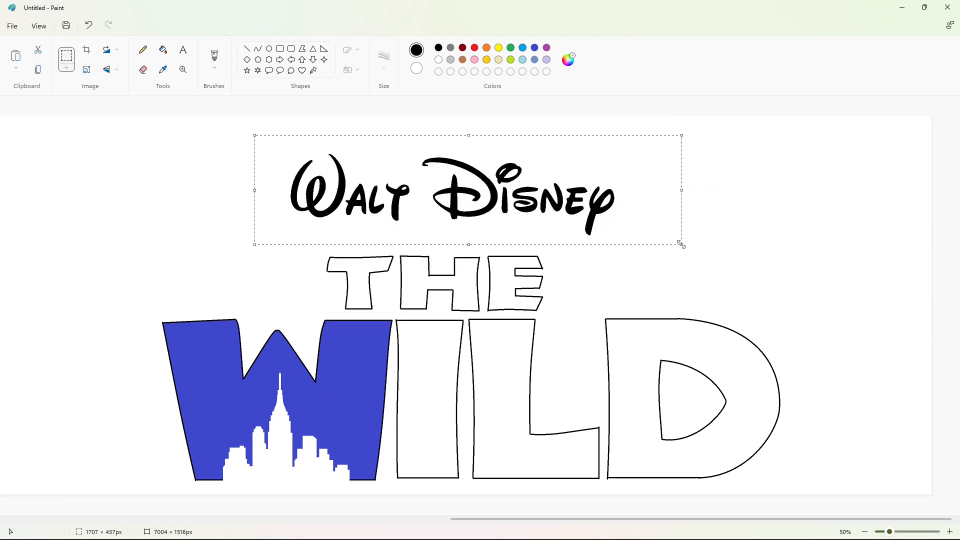
key(ctrl+x)
key(ctrl+v)
drag(237, 176, 453, 175)
click(707, 221)
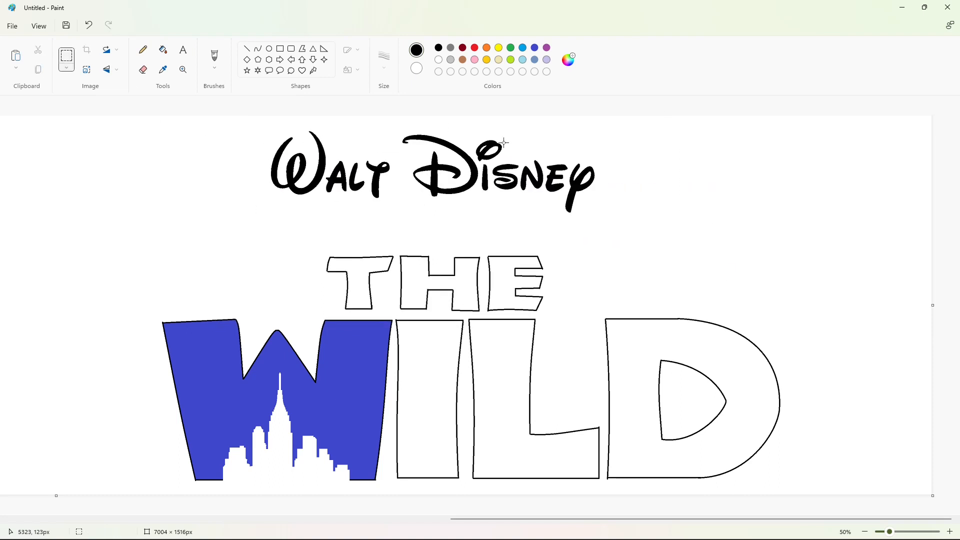
Draw a horizontal black line about 1749 px long beneath Walt Disney and nudge it right and up.
click(247, 48)
drag(207, 208, 644, 208)
key(Right)
key(Right)
key(Right)
key(Right)
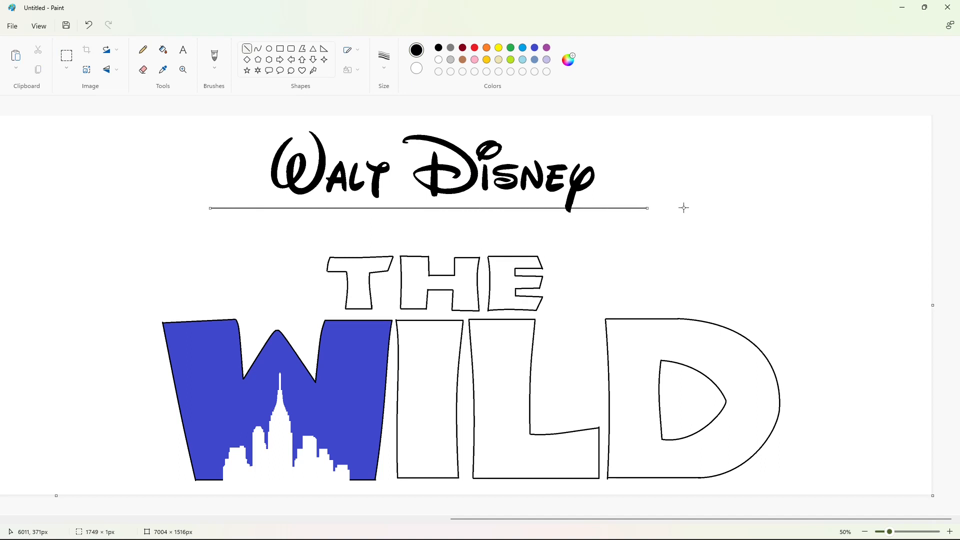
key(Up)
key(Up)
key(Down)
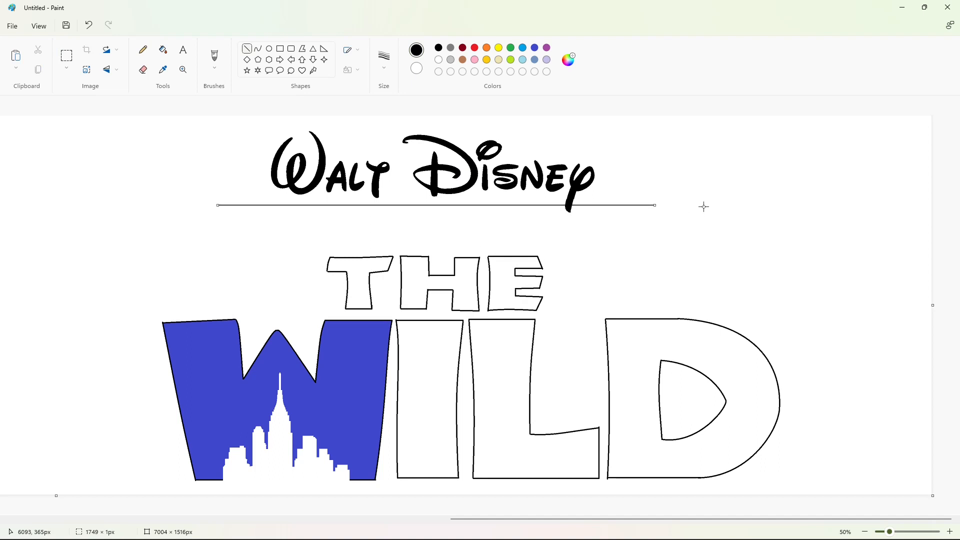
click(704, 207)
Shorten the horizontal line's right end by erasing a gap and filling the cut-off piece with white.
click(143, 70)
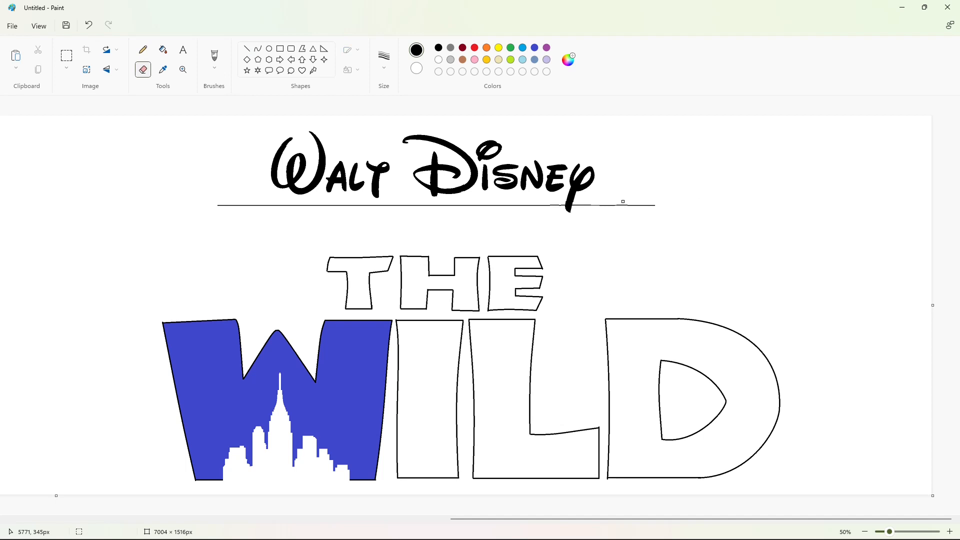
click(628, 205)
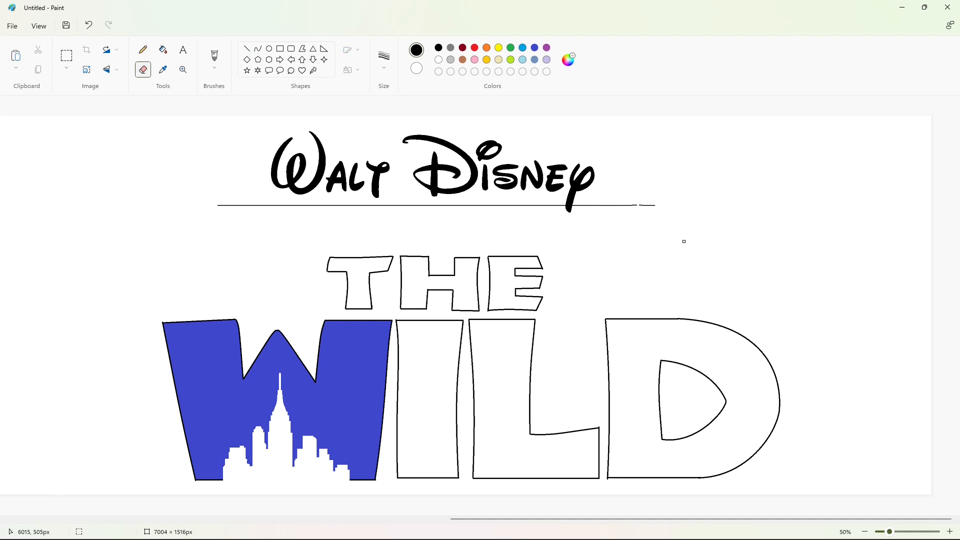
click(163, 50)
click(650, 202)
key(ctrl+z)
click(439, 59)
click(651, 204)
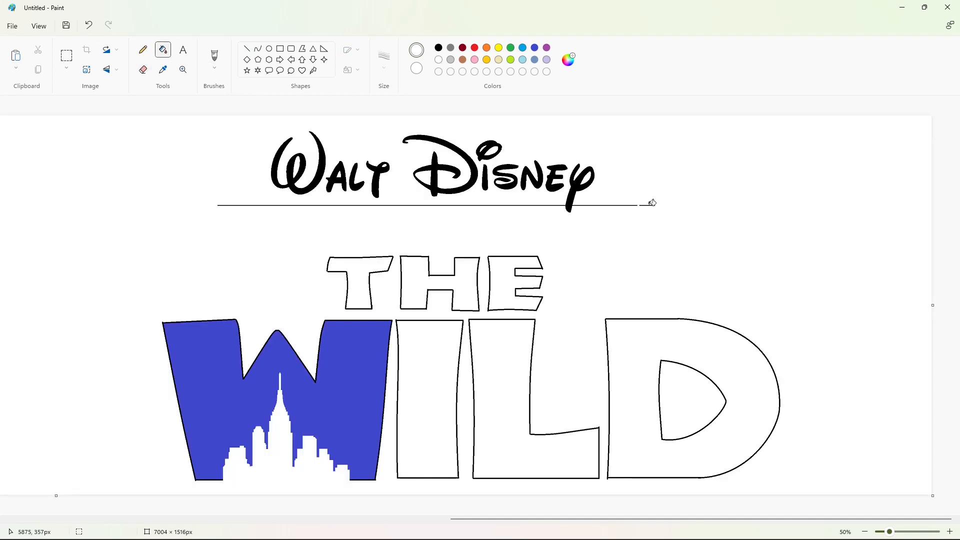
Start a black text box under the Walt Disney line in Times New Roman at size 150.
click(183, 49)
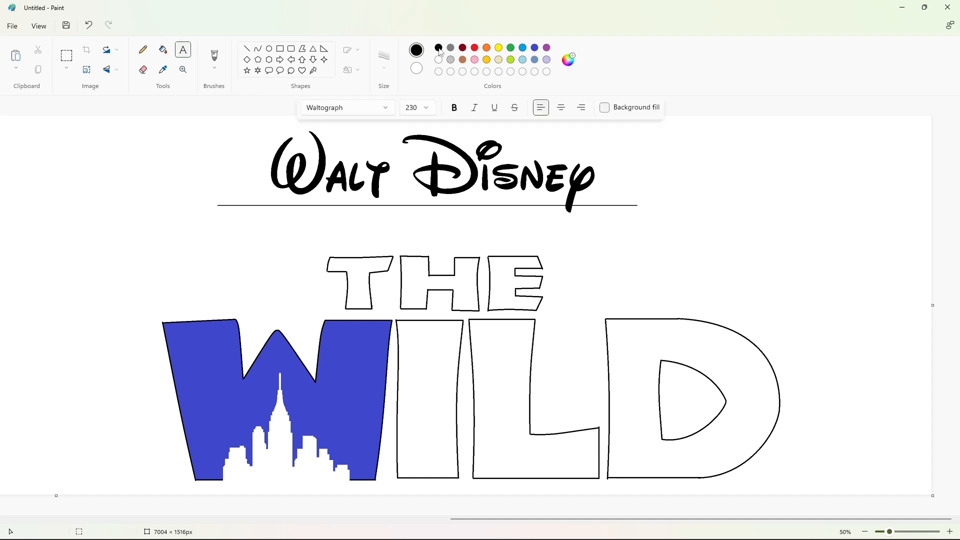
click(345, 107)
scroll(363, 150, up, 2)
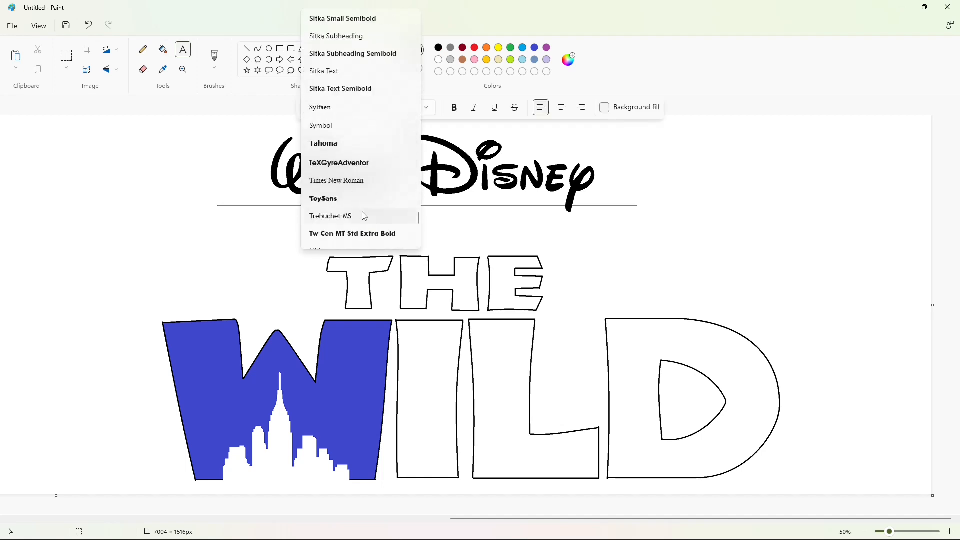
click(364, 181)
click(427, 108)
text(150)
key(Return)
click(217, 224)
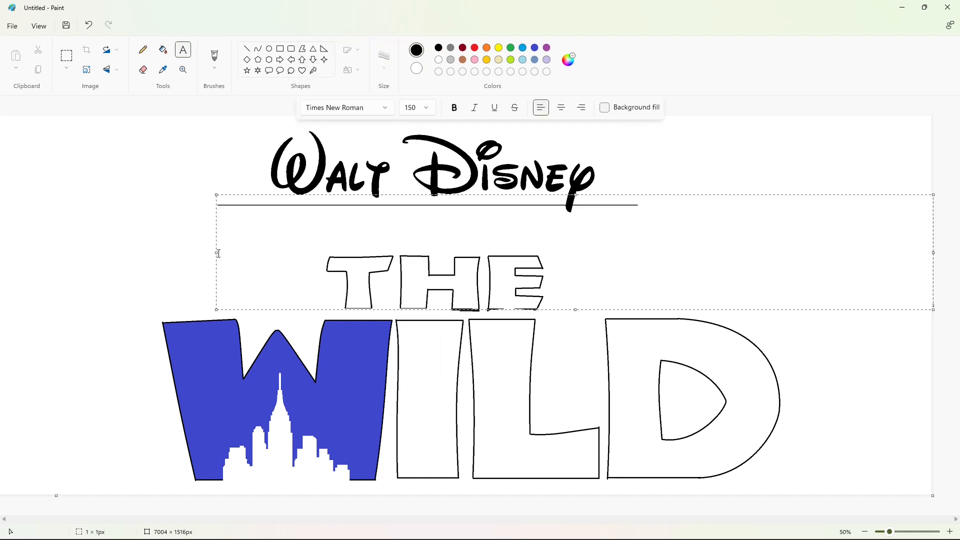
Enter the widely spaced text "P I C T U R E S" under the line.
text(P  I)
key(BackSpace)
key(BackSpace)
key(BackSpace)
key(BackSpace)
key(BackSpace)
text(P  I  C  T  U  R  E  S)
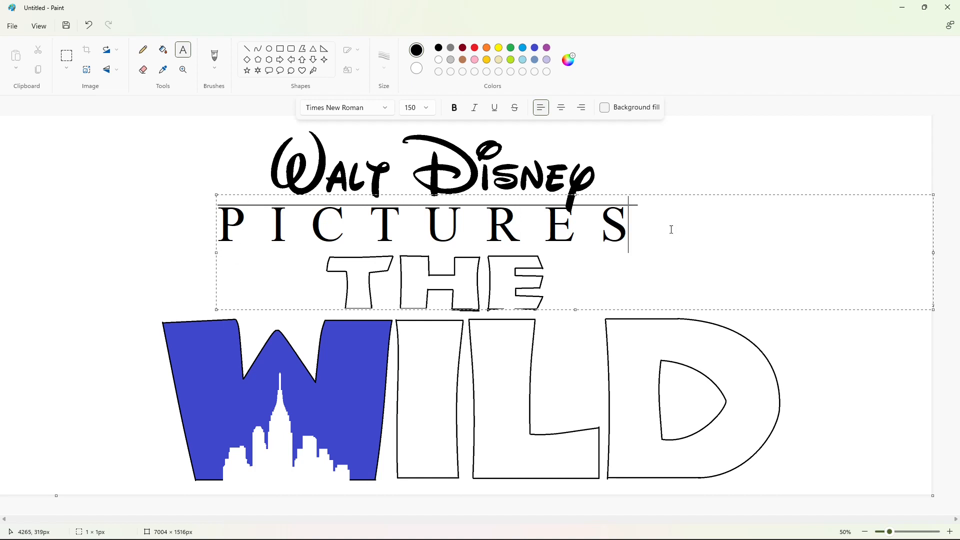
Set the PICTURES text's font size to 100 and append the equally spaced word PRESENTS.
key(ctrl+a)
click(426, 108)
text(100)
key(Return)
click(621, 235)
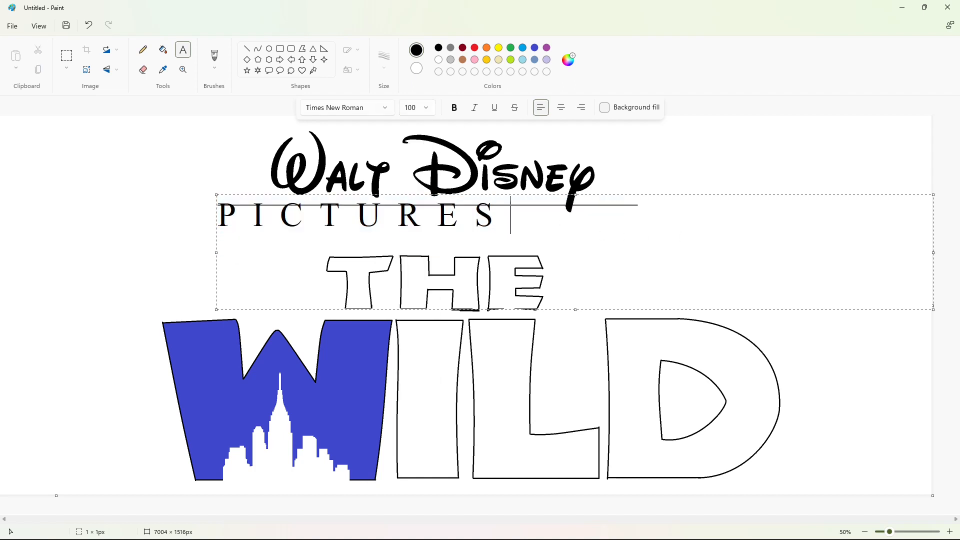
text(PRESENT)
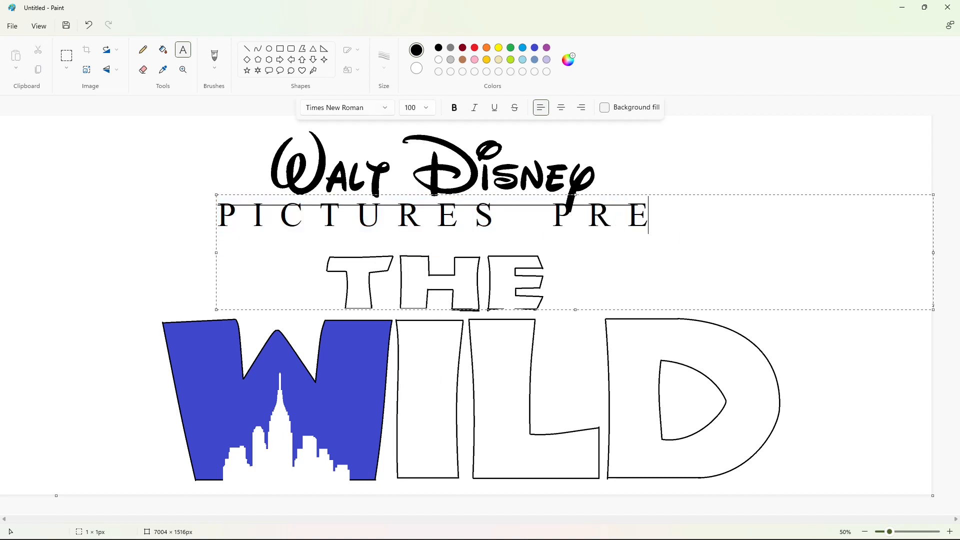
text(S)
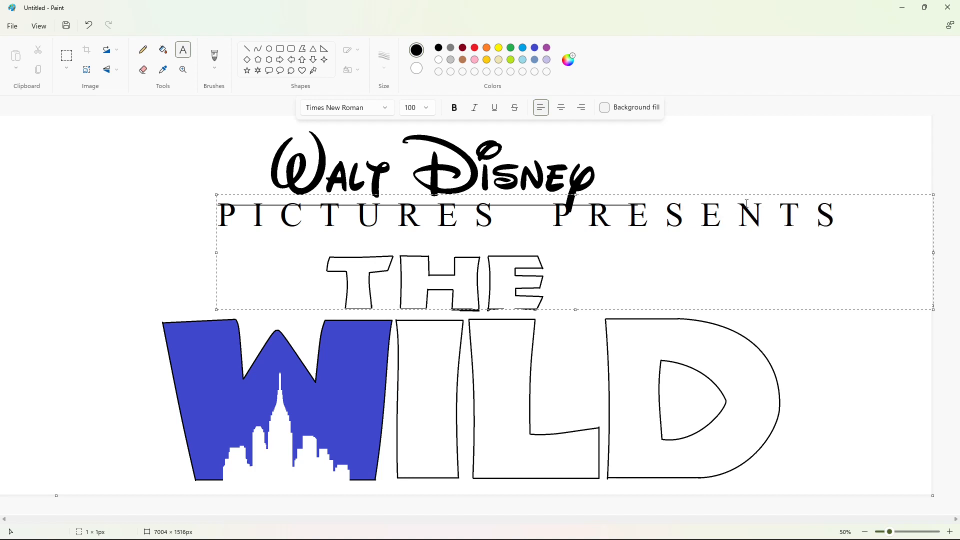
Reduce the font size of the whole PICTURES PRESENTS text to 50.
key(ctrl+a)
click(426, 108)
text(70)
key(Return)
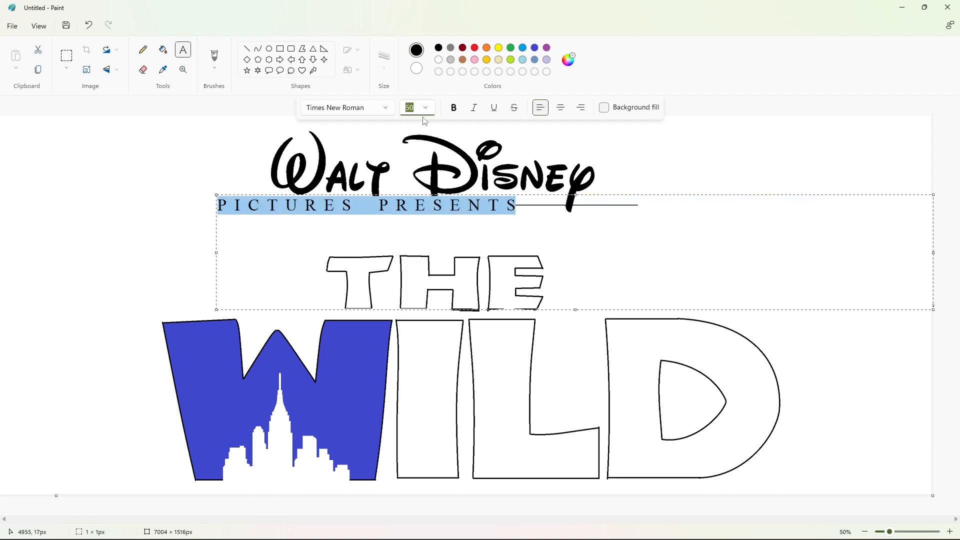
Set the PICTURES PRESENTS text to size 70 and shift the text box's upper-left corner slightly out, just below the heading line.
click(427, 109)
key(Return)
click(706, 225)
drag(216, 195, 209, 204)
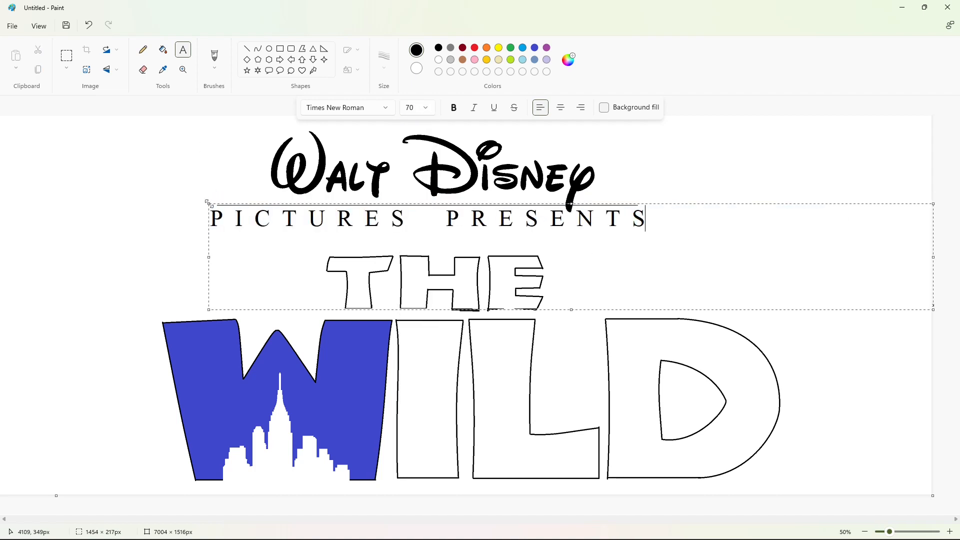
Try the whole PICTURES PRESENTS text at sizes 65, 68 and 69 to compare its width with the line above.
key(ctrl+a)
click(427, 108)
text(65)
key(Return)
click(432, 111)
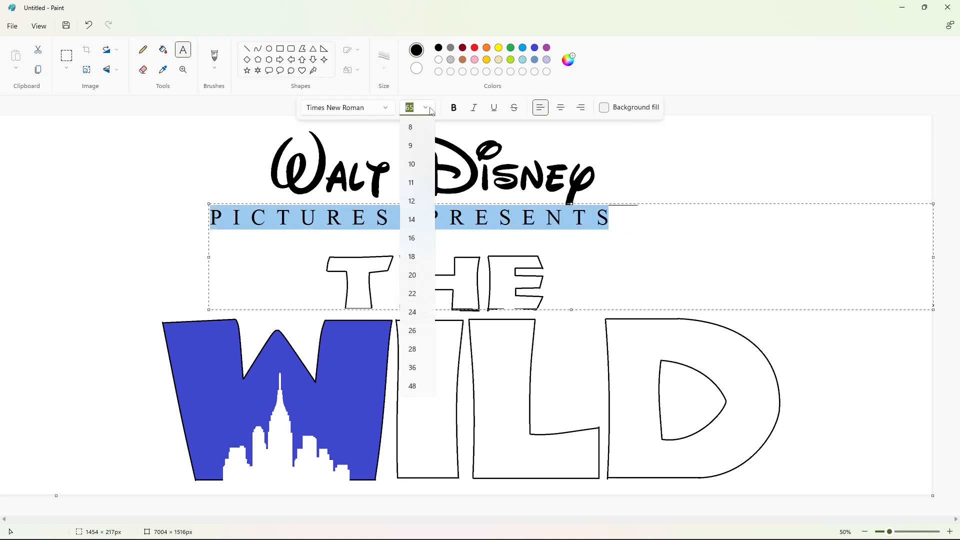
text(68)
key(Return)
key(ctrl+a)
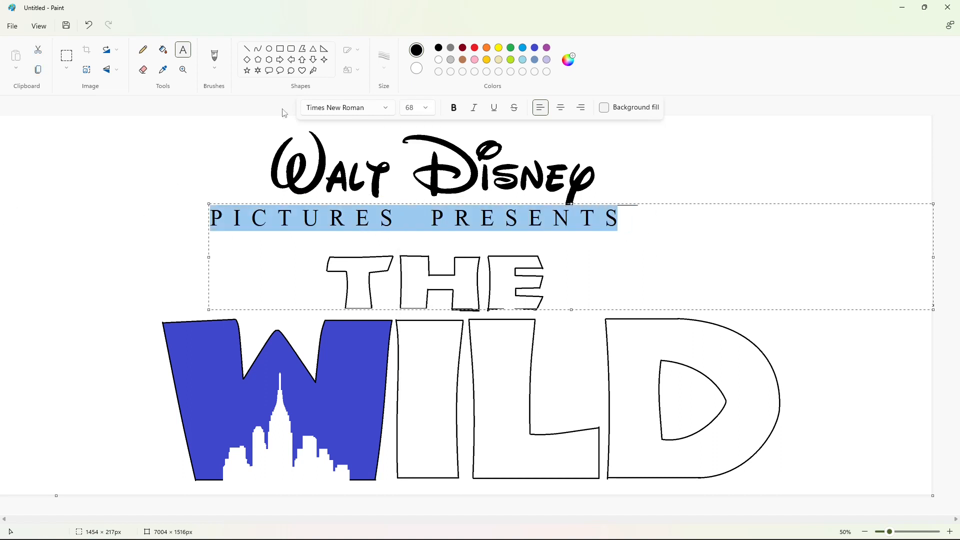
click(428, 110)
text(69)
key(Return)
click(688, 235)
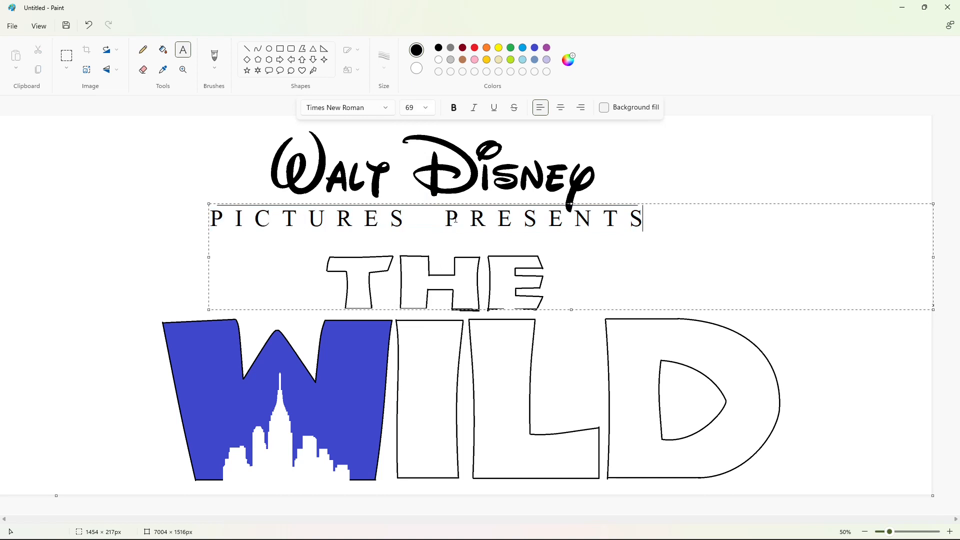
Set the whole PICTURES PRESENTS text to size 68 and pull the text box's left edge in to the start of the line.
key(ctrl+a)
click(428, 110)
text(68)
key(Return)
click(228, 222)
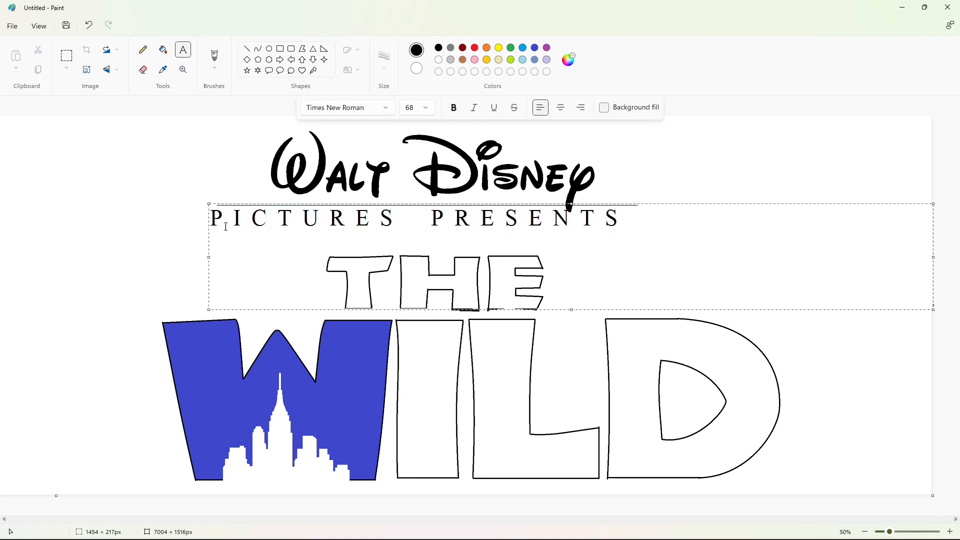
drag(210, 204, 215, 204)
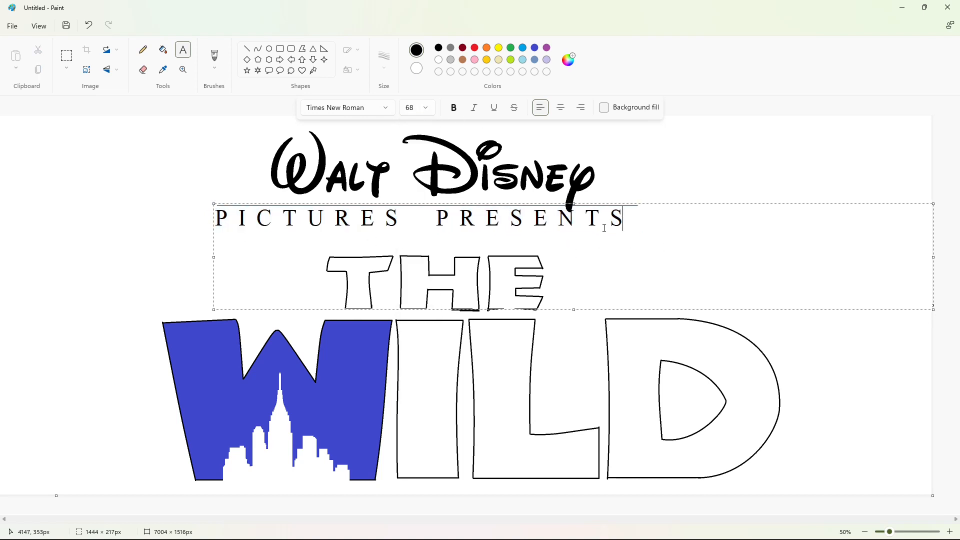
Try to enlarge the PICTURES PRESENTS text to size 69, selecting all but its final S.
drag(604, 228, 215, 222)
click(432, 110)
text(6)
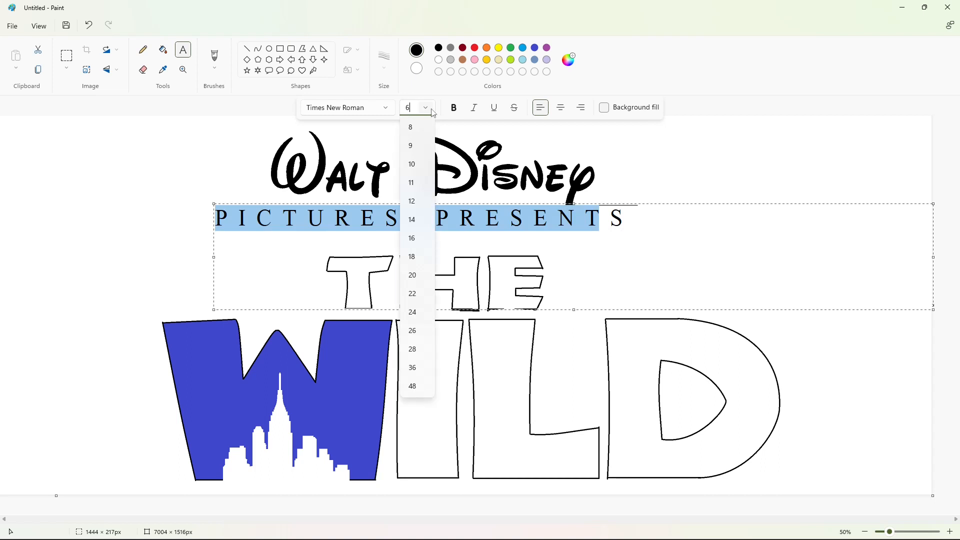
text(9)
key(Return)
click(673, 214)
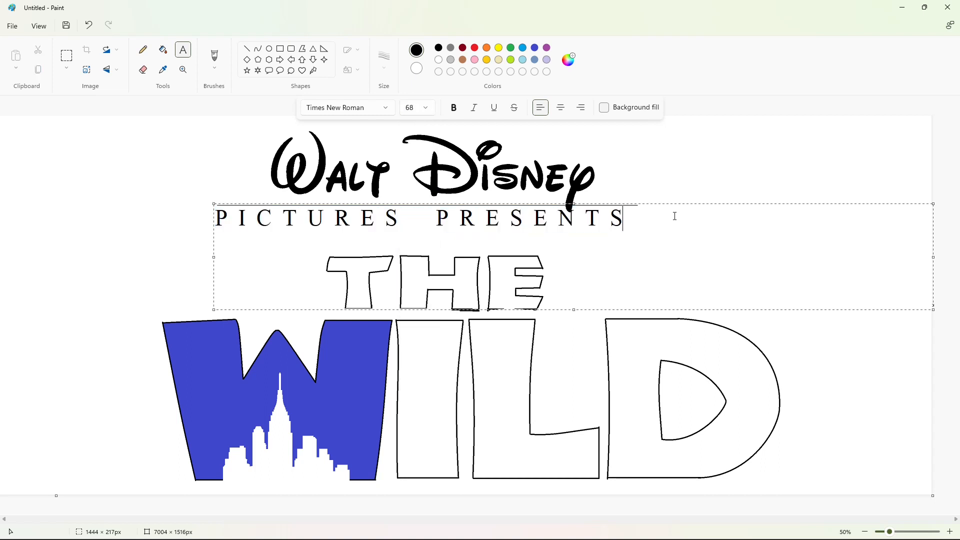
Set the entire PICTURES PRESENTS text, including the final S, to size 69.
drag(673, 214, 210, 220)
click(426, 109)
text(69)
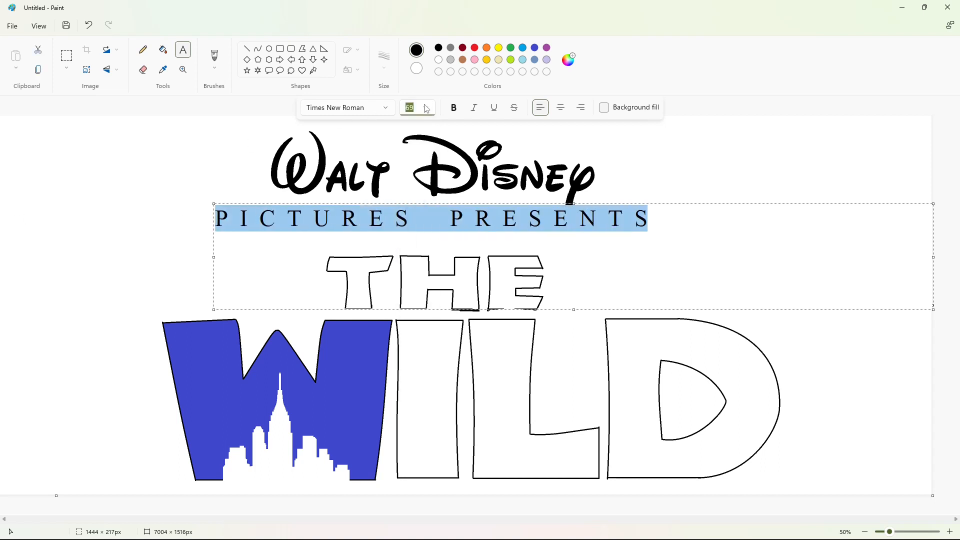
key(Return)
Cut the PICTURES PRESENTS text as a selection, paste it, and position it closely under the line below Walt Disney.
click(69, 58)
mouse_move(197, 216)
mouse_down()
mouse_move(361, 240)
mouse_move(653, 249)
mouse_up()
key(ctrl+x)
key(ctrl+v)
mouse_move(251, 129)
mouse_down()
mouse_move(428, 228)
mouse_move(444, 216)
mouse_up()
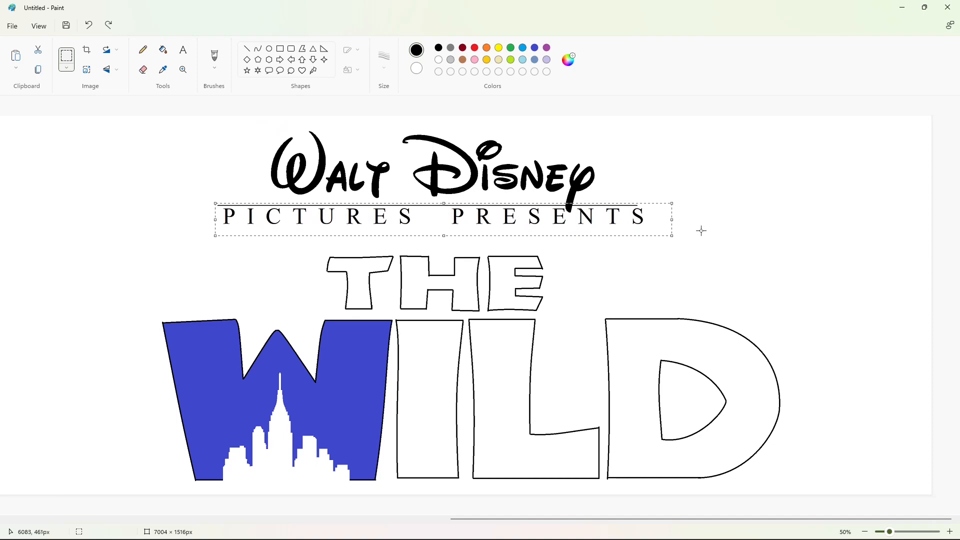
click(704, 250)
Extend the right end of the heading line over the final S of PRESENTS with a copied piece of the line.
click(950, 530)
click(143, 70)
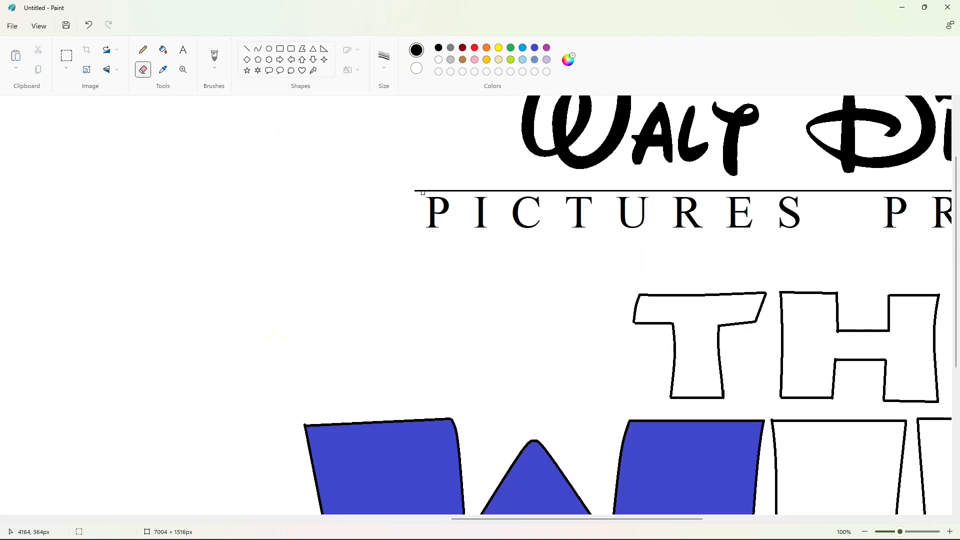
drag(523, 519, 732, 518)
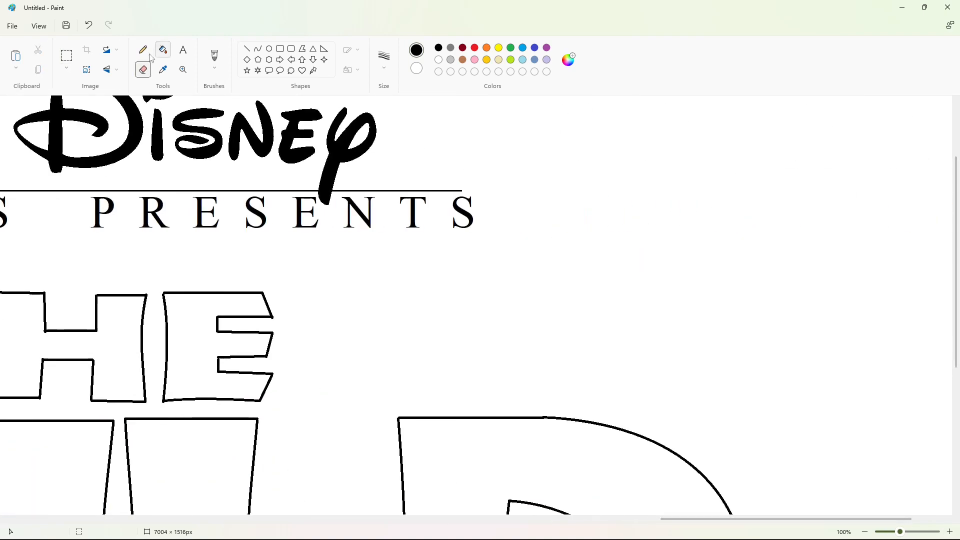
click(66, 55)
drag(432, 182, 446, 204)
key(ctrl+c)
key(ctrl+v)
drag(27, 126, 522, 280)
key(Right)
key(Up)
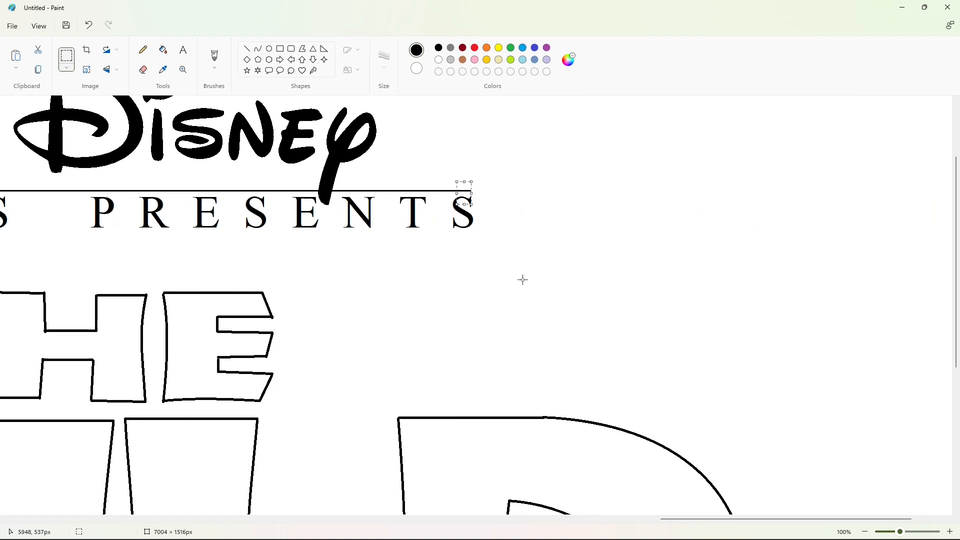
click(523, 280)
Move the complete Walt Disney Pictures Presents heading down and right so it sits just above THE, clearing its original place to white.
click(864, 532)
click(63, 56)
mouse_move(700, 247)
mouse_down()
mouse_move(403, 184)
mouse_move(150, 96)
mouse_move(692, 231)
mouse_up()
click(280, 49)
click(351, 49)
click(311, 92)
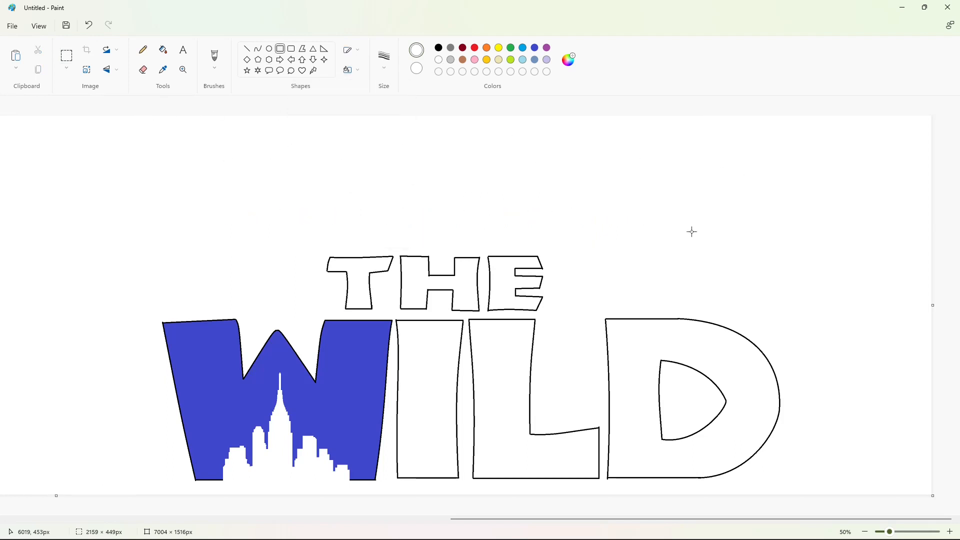
key(ctrl+v)
drag(291, 186, 435, 196)
click(778, 205)
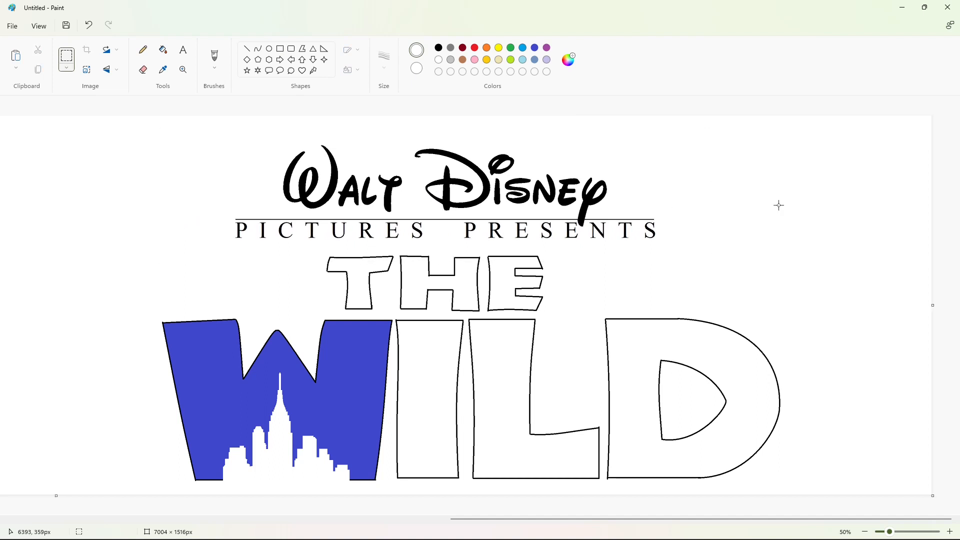
Frame the title artwork with a purple rectangle of about 3435 × 1521 px and fill the background inside it purple.
click(280, 48)
click(351, 50)
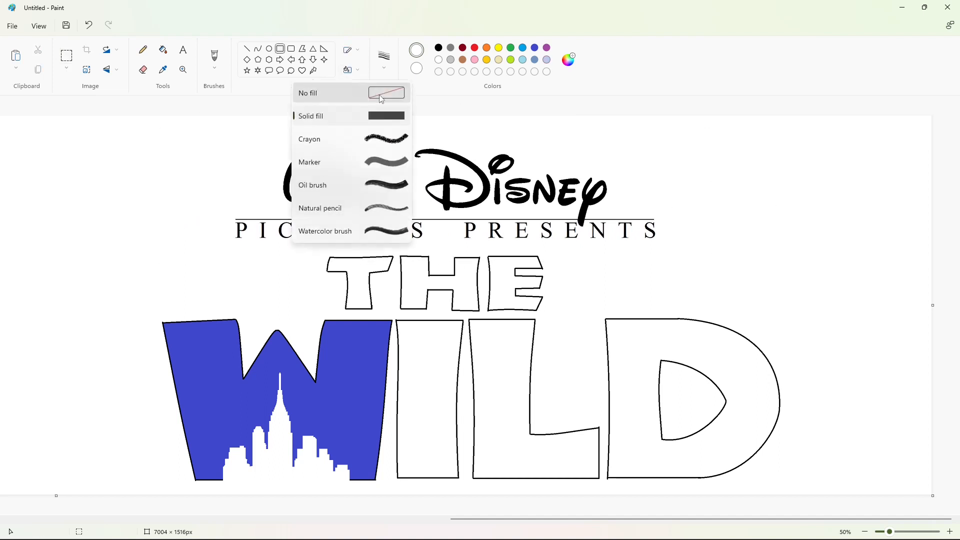
click(311, 113)
click(546, 47)
drag(34, 120, 892, 503)
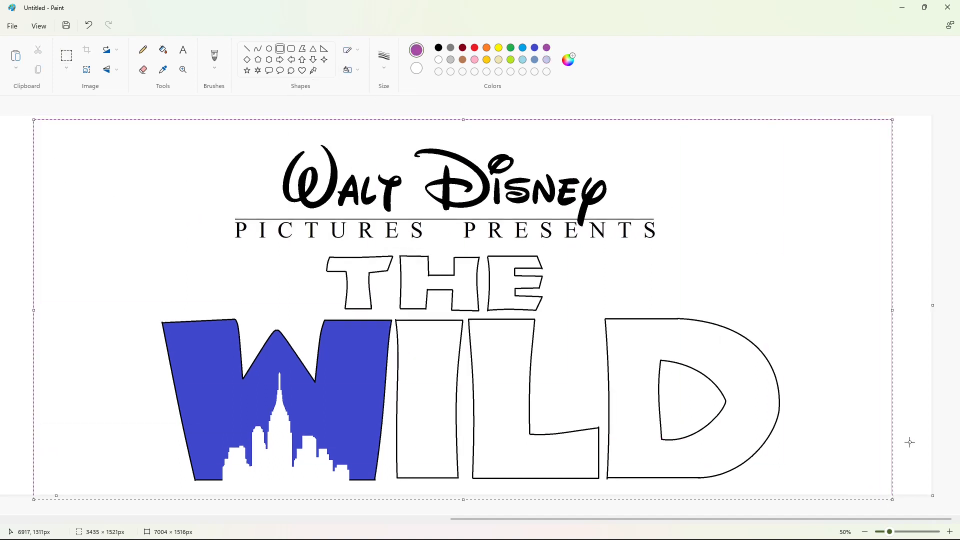
click(163, 50)
click(234, 214)
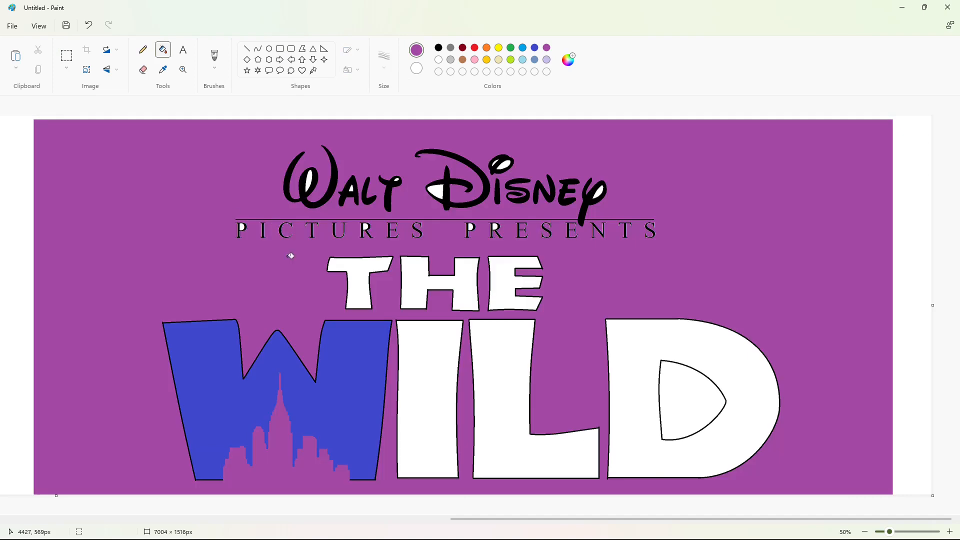
Fill the enclosed gaps in Disney's D, in the W, A and T of Walt, and in the P and R of PICTURES purple.
click(438, 188)
click(949, 532)
drag(608, 519, 654, 521)
click(309, 338)
click(553, 337)
click(442, 250)
click(526, 260)
click(618, 243)
Fill the remaining enclosed gaps in Disney's i dot and y and in the P and R of PRESENTS purple.
drag(520, 519, 619, 520)
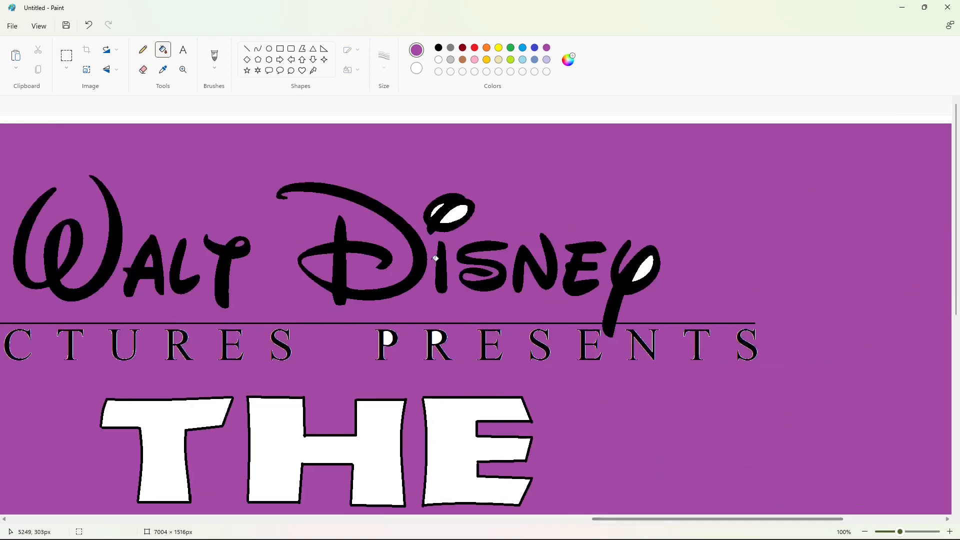
click(454, 214)
click(437, 211)
click(644, 266)
click(388, 337)
Fill the blue W of WILD with white.
scroll(864, 454, down, 5)
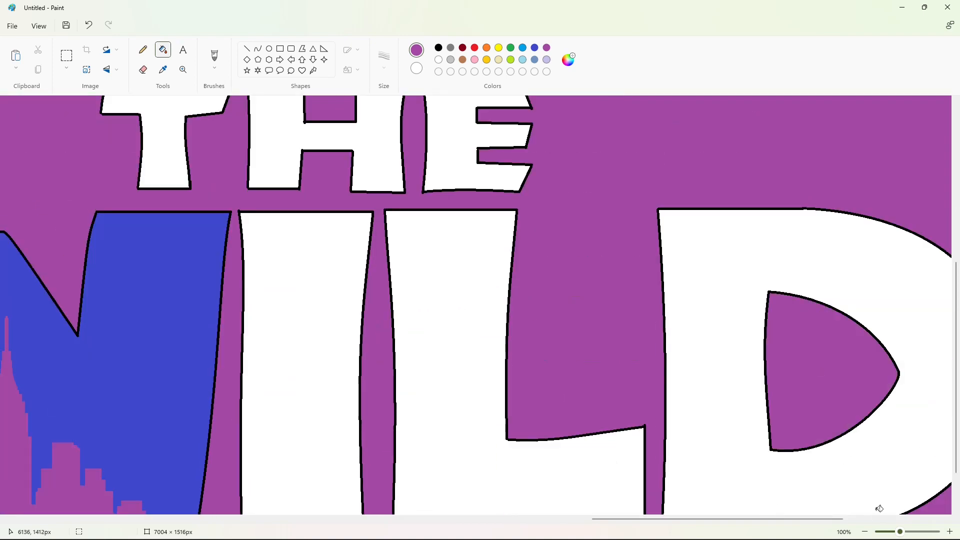
click(865, 532)
click(439, 59)
click(381, 332)
Copy the purple-backed title artwork and paste it over the yellow-to-red gradient so the gradient shows through the white letters.
click(66, 55)
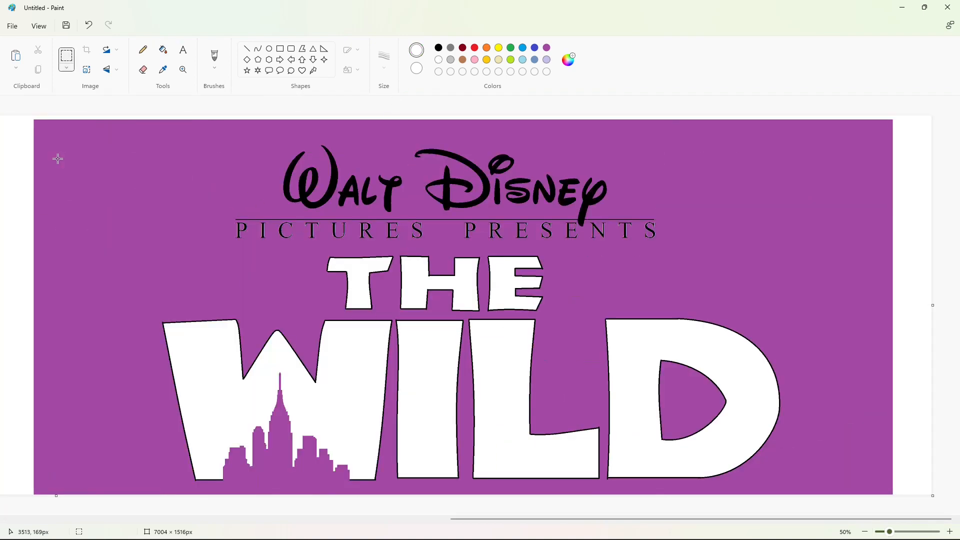
drag(42, 122, 786, 486)
drag(866, 501, 867, 501)
key(ctrl+c)
drag(772, 520, 310, 523)
key(ctrl+v)
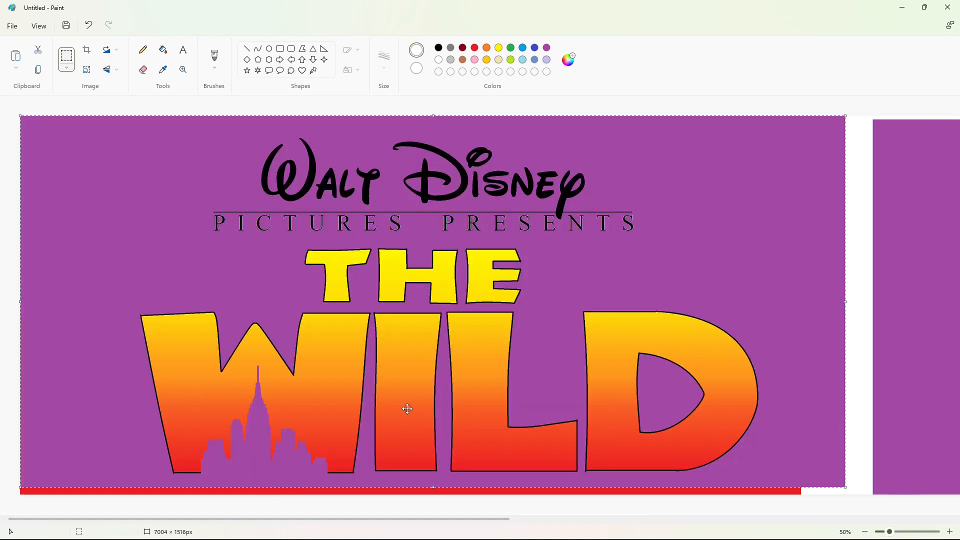
click(866, 356)
Copy the gradient-filled artwork, then shrink the canvas to a small corner and enlarge it again to 3656 × 1524 px.
drag(27, 130, 830, 482)
click(893, 506)
click(865, 531)
drag(896, 210, 54, 250)
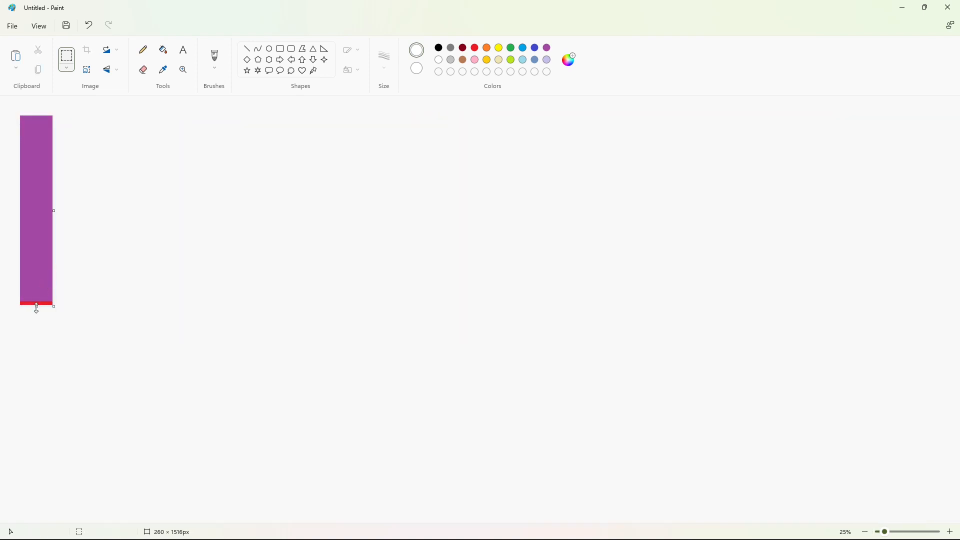
drag(36, 307, 36, 154)
click(950, 531)
drag(86, 189, 935, 498)
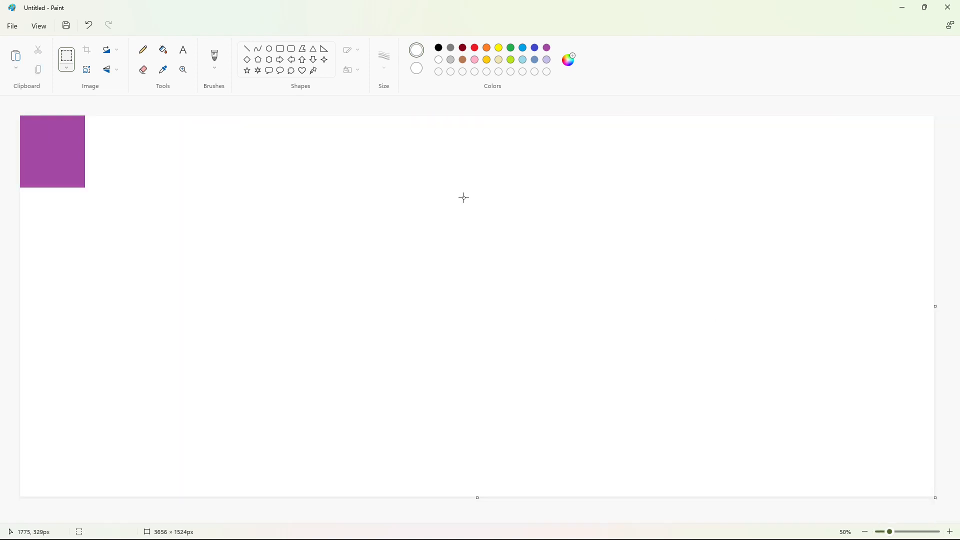
Paste the copied artwork near the middle of the blank canvas and fill its purple background and the WILD D's centre white.
key(ctrl+v)
drag(407, 306, 439, 310)
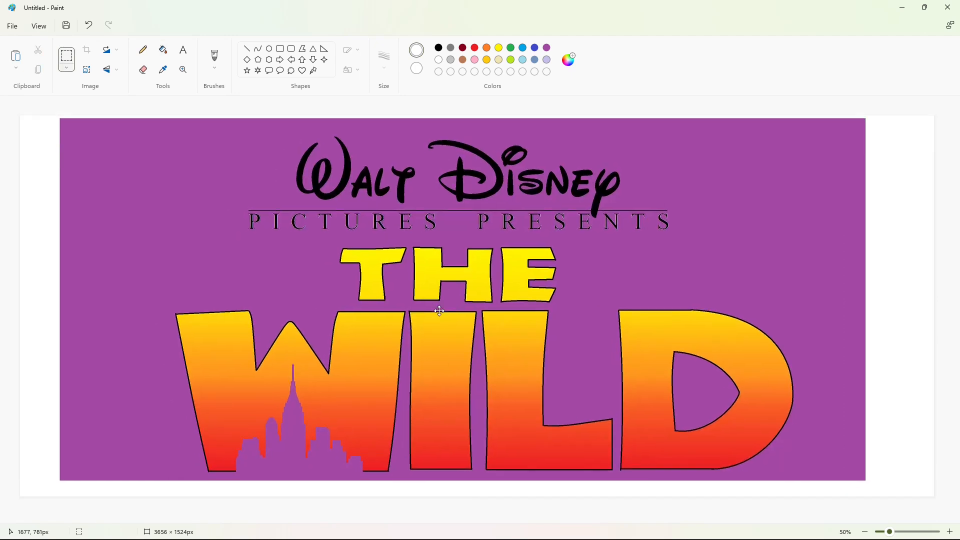
click(163, 50)
click(652, 261)
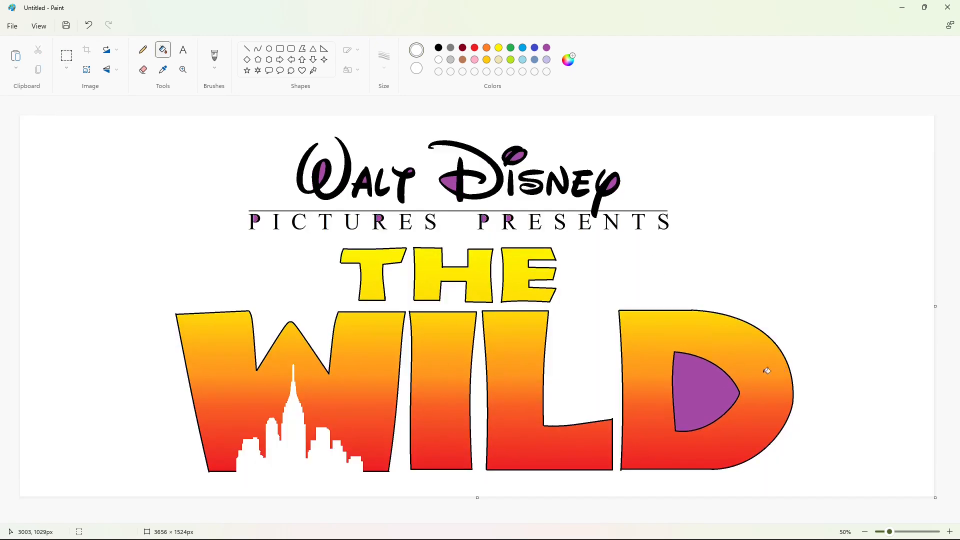
click(710, 390)
Fill the purple gaps in the D, i dot and y of Disney with white.
scroll(439, 456, up, 2)
scroll(494, 511, down, 5)
scroll(494, 511, up, 6)
scroll(535, 428, right, 4)
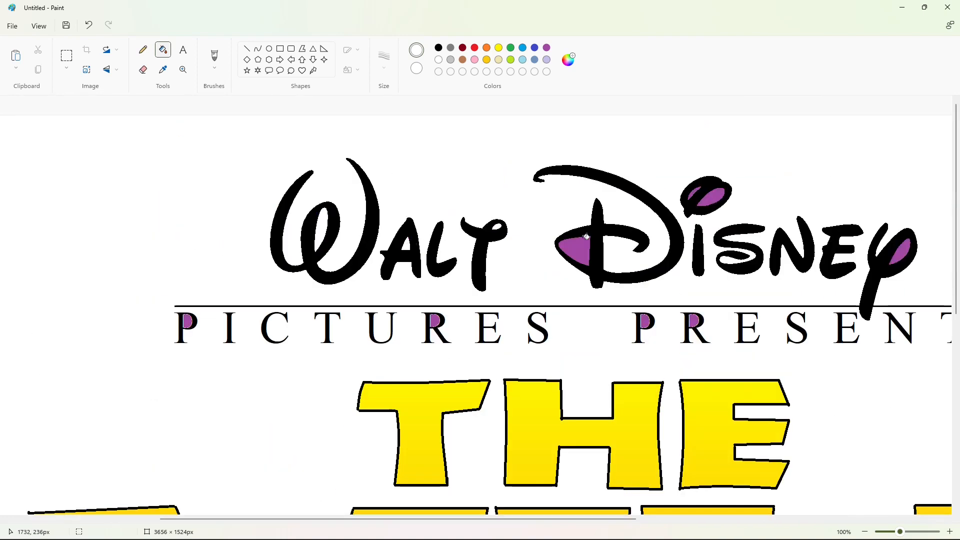
click(579, 246)
click(707, 196)
click(899, 251)
Fill the purple gaps in the P and R letters of PICTURES PRESENTS with white.
click(694, 319)
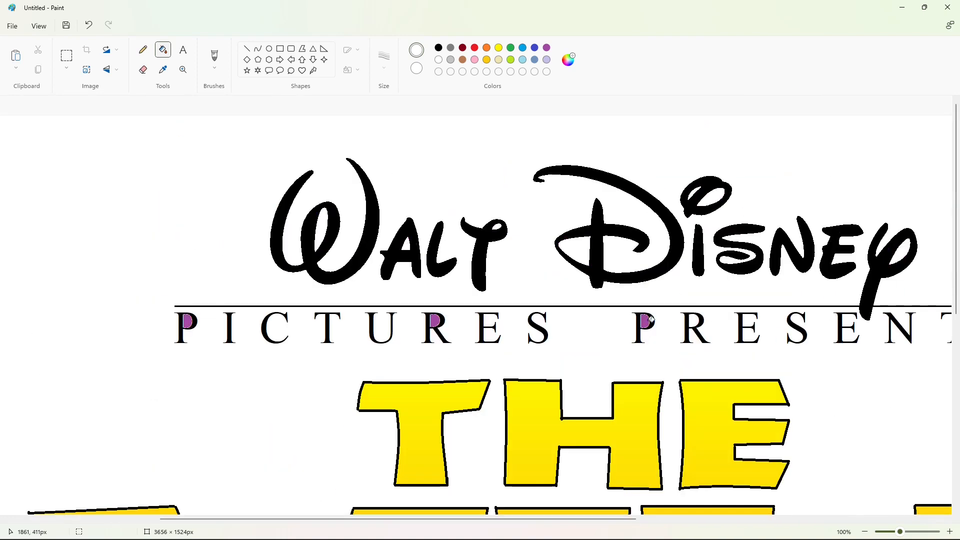
click(651, 319)
click(438, 320)
click(188, 320)
scroll(414, 339, down, 5)
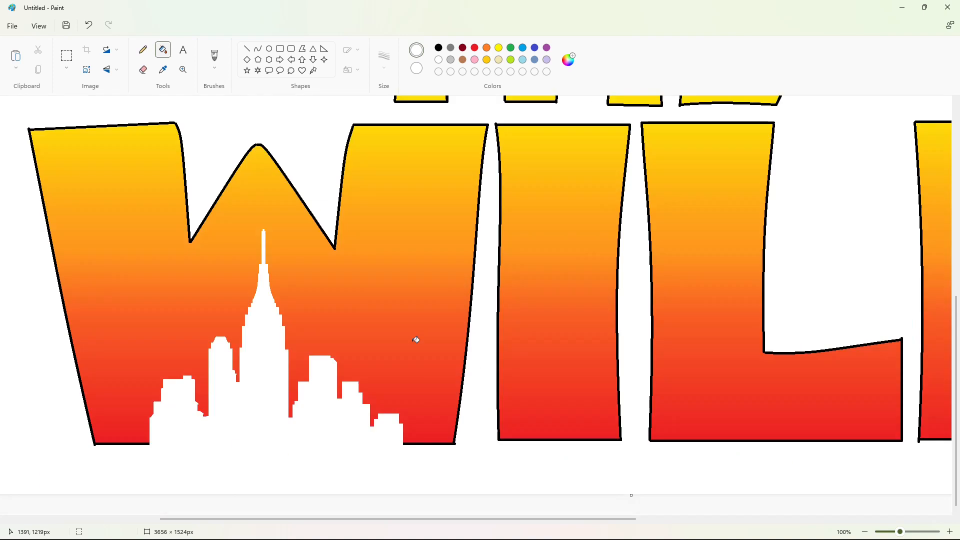
click(865, 531)
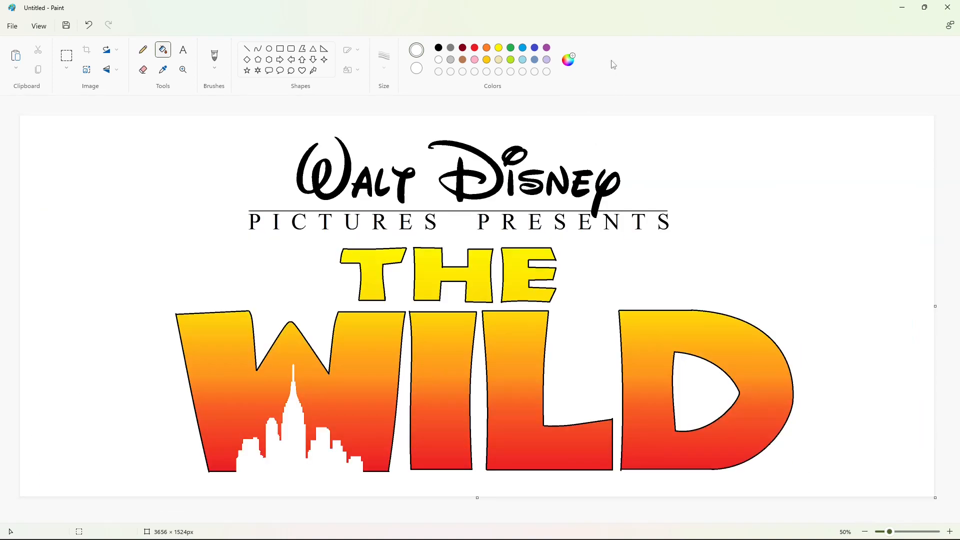